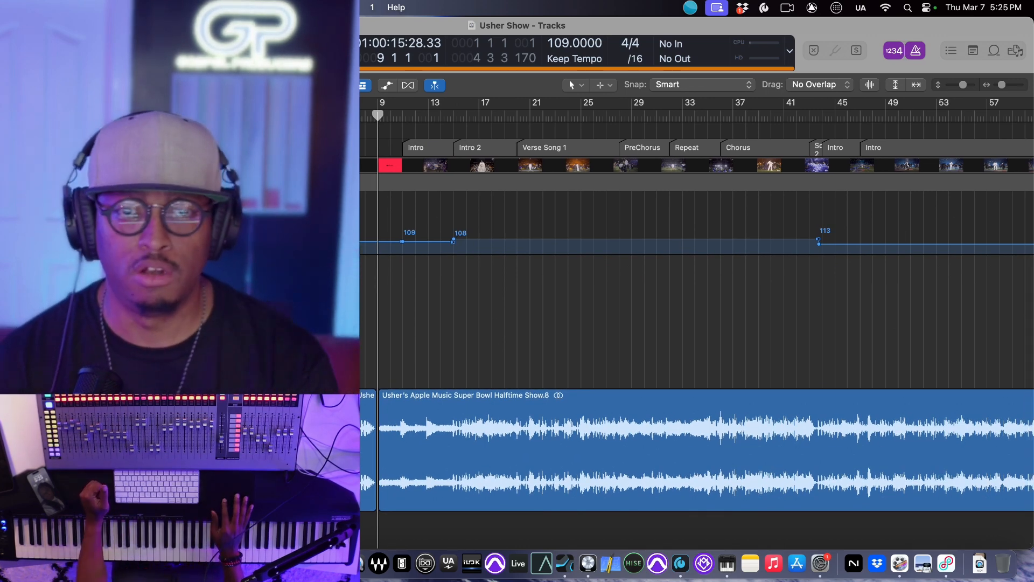
Look through the tempo changes and arrangement markers along the Usher halftime show timeline
{"action": "scroll", "coordinate": [447, 359], "scroll_direction": "left", "scroll_amount": 5}
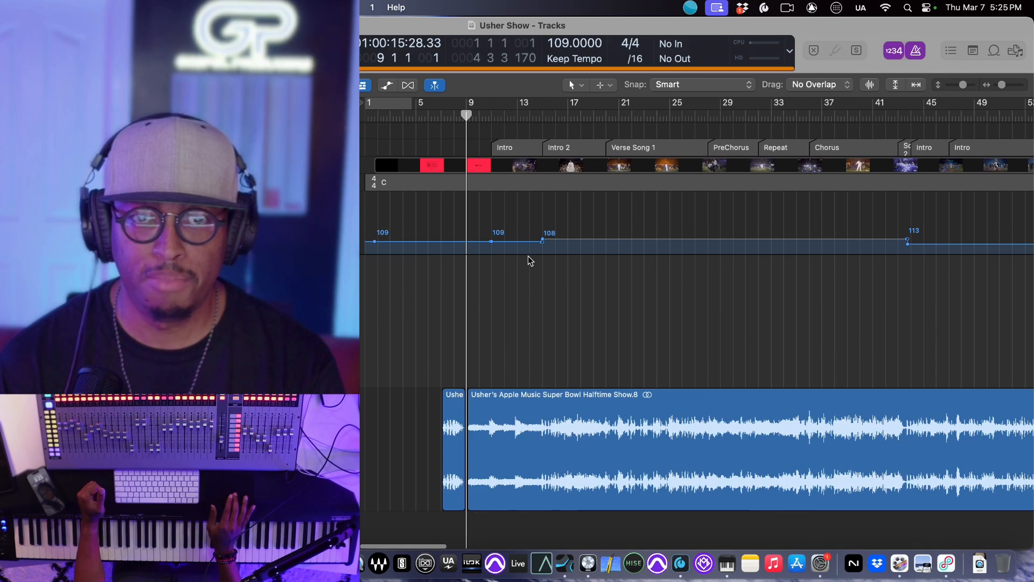
{"action": "scroll", "coordinate": [632, 266], "scroll_direction": "right", "scroll_amount": 20}
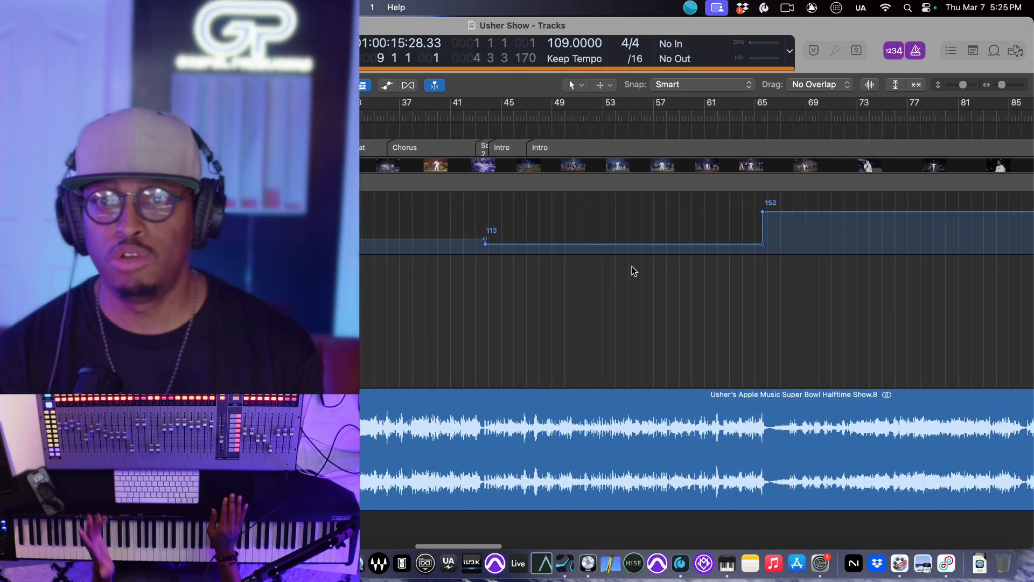
{"action": "scroll", "coordinate": [631, 266], "scroll_direction": "right", "scroll_amount": 15}
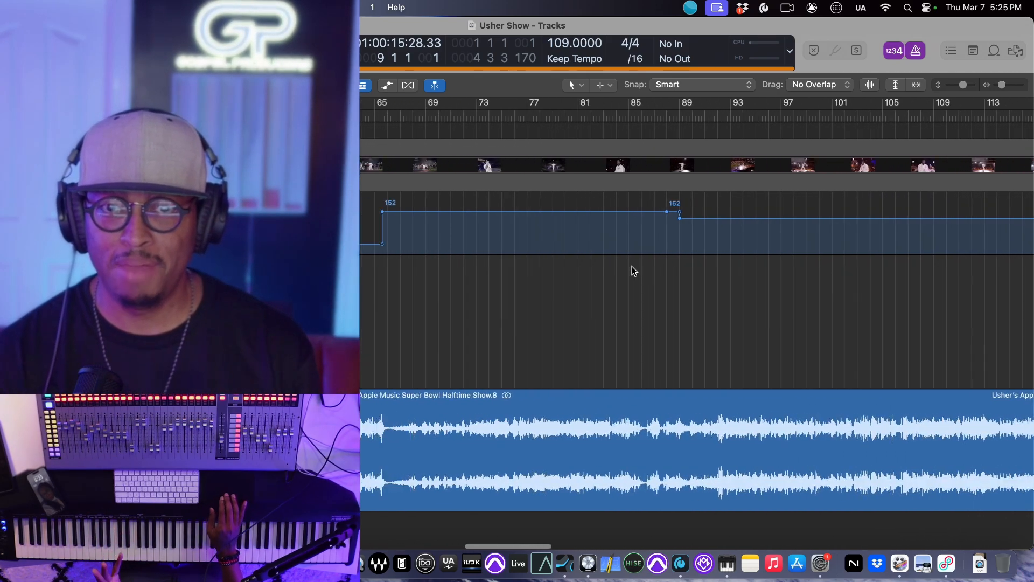
{"action": "scroll", "coordinate": [632, 266], "scroll_direction": "left", "scroll_amount": 20}
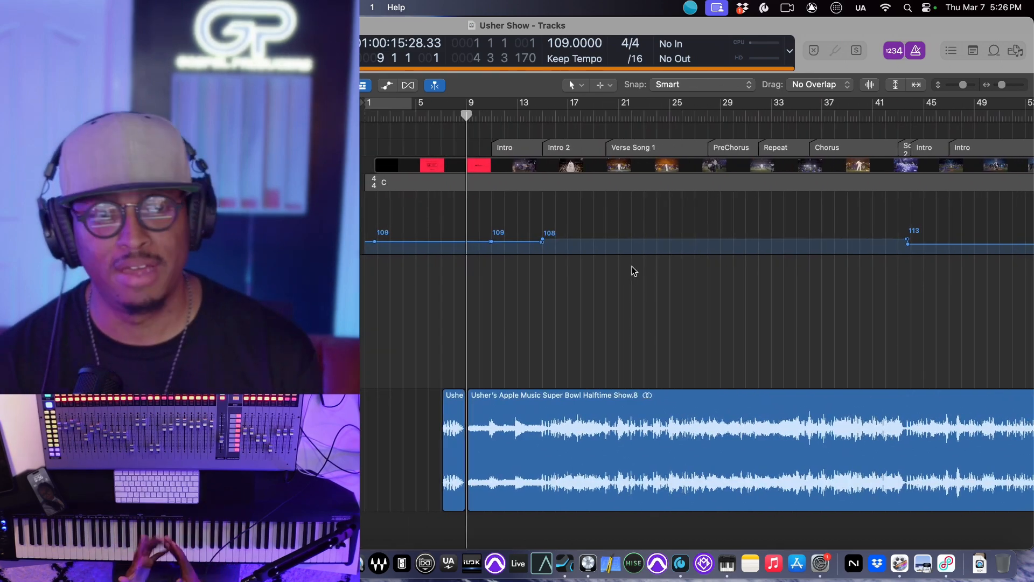
{"action": "scroll", "coordinate": [670, 302], "scroll_direction": "right", "scroll_amount": 20}
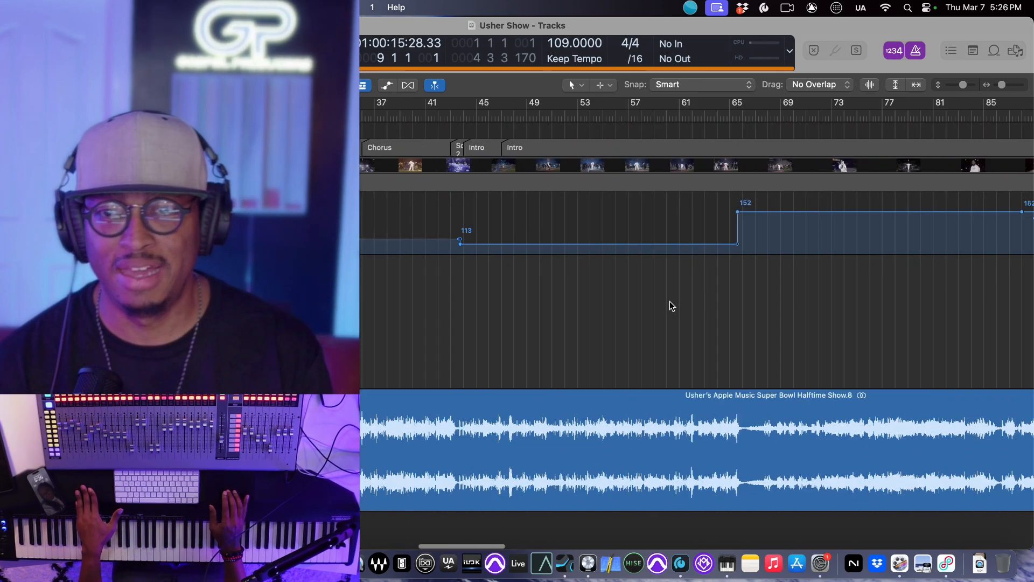
{"action": "scroll", "coordinate": [670, 303], "scroll_direction": "left", "scroll_amount": 20}
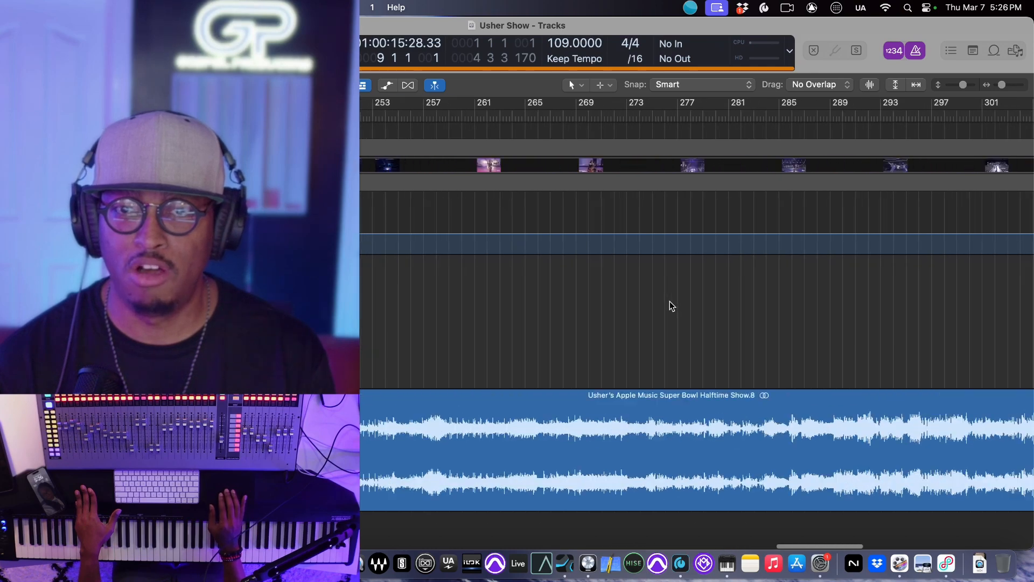
{"action": "scroll", "coordinate": [670, 306], "scroll_direction": "left", "scroll_amount": 5}
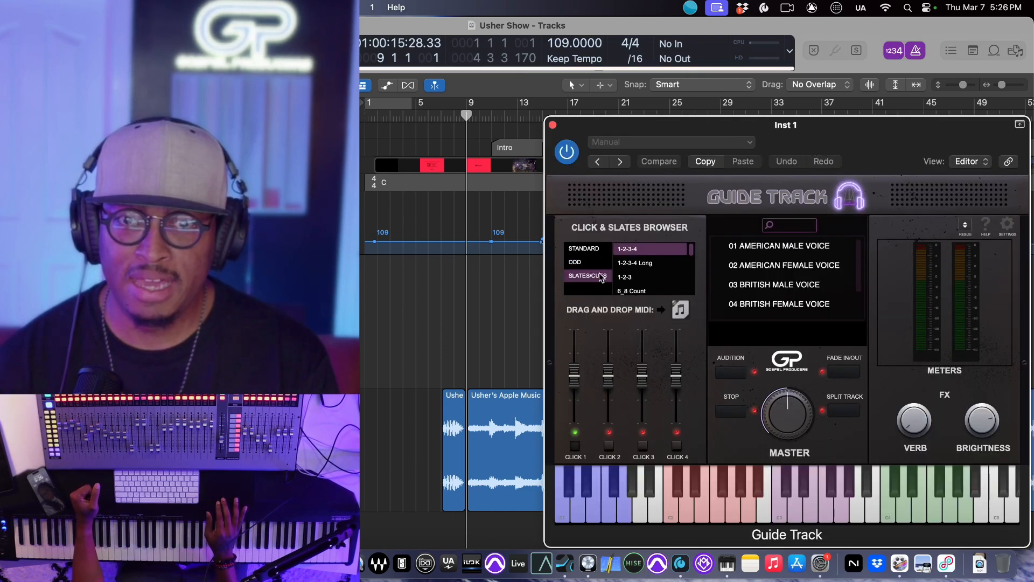
Select the standard 4_4 Click Double Time pattern with the Click 3 sound and audition it
{"action": "left_click", "coordinate": [584, 248]}
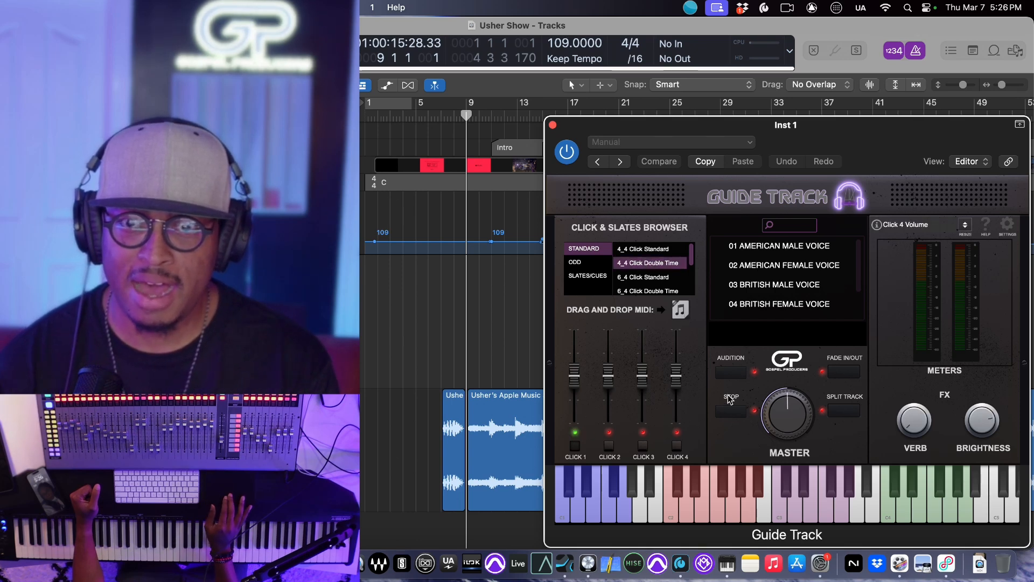
{"action": "left_click", "coordinate": [728, 371]}
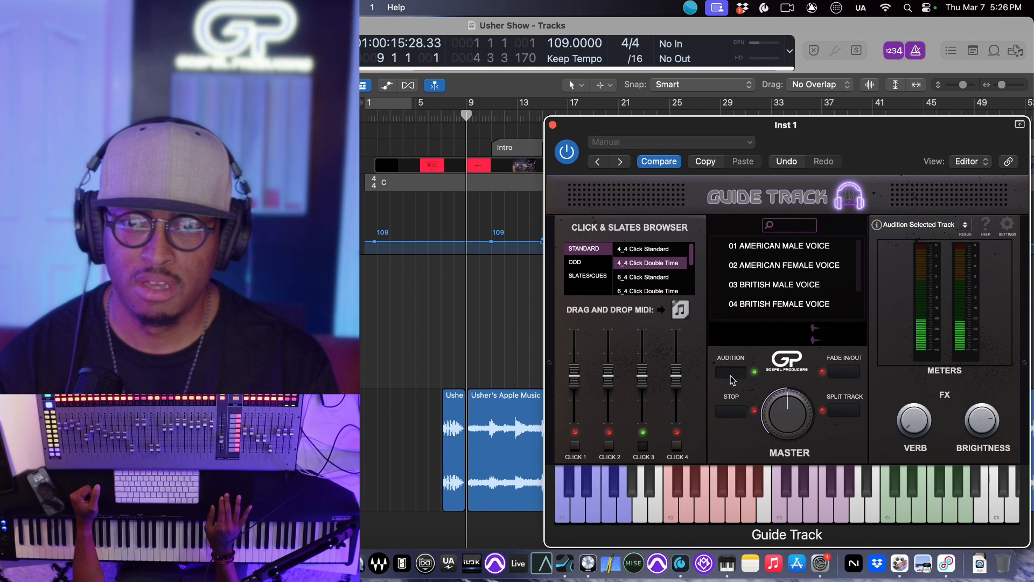
{"action": "left_click", "coordinate": [734, 412]}
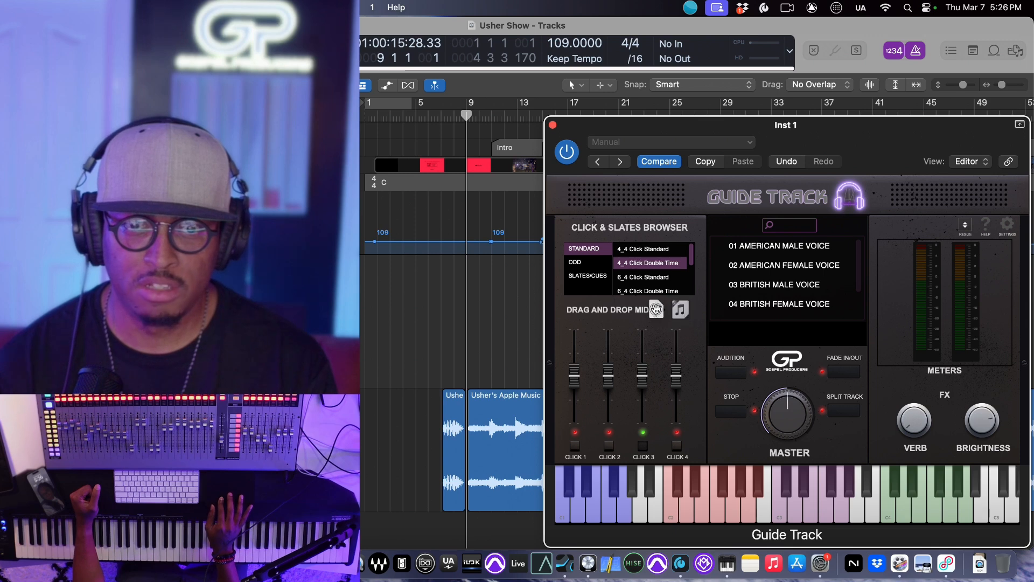
Place the double-time click MIDI at bar 9 on the empty track above the Usher audio and loop it along the show
{"action": "left_click_drag", "start_coordinate": [655, 308], "coordinate": [464, 321]}
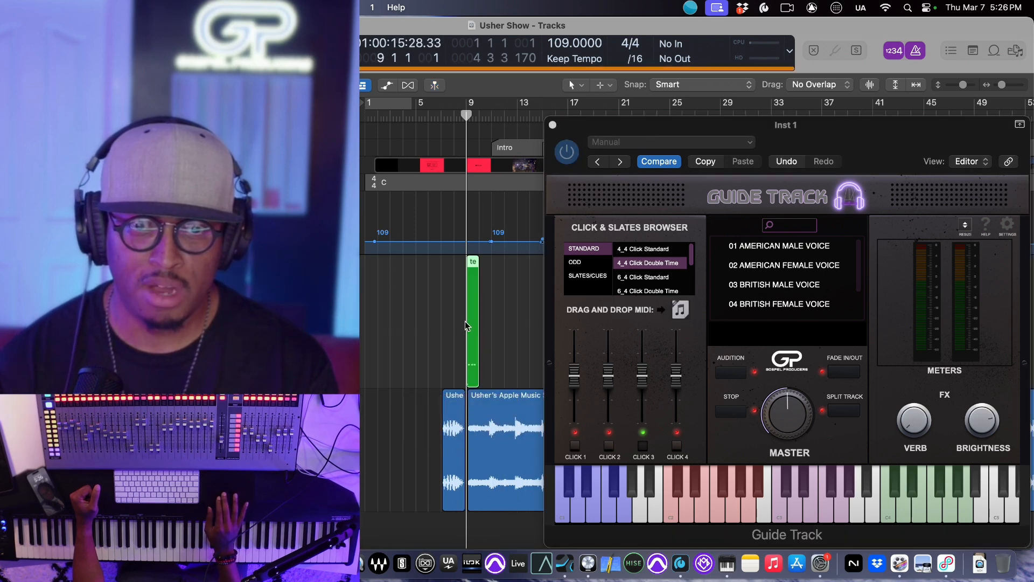
{"action": "left_click", "coordinate": [553, 125]}
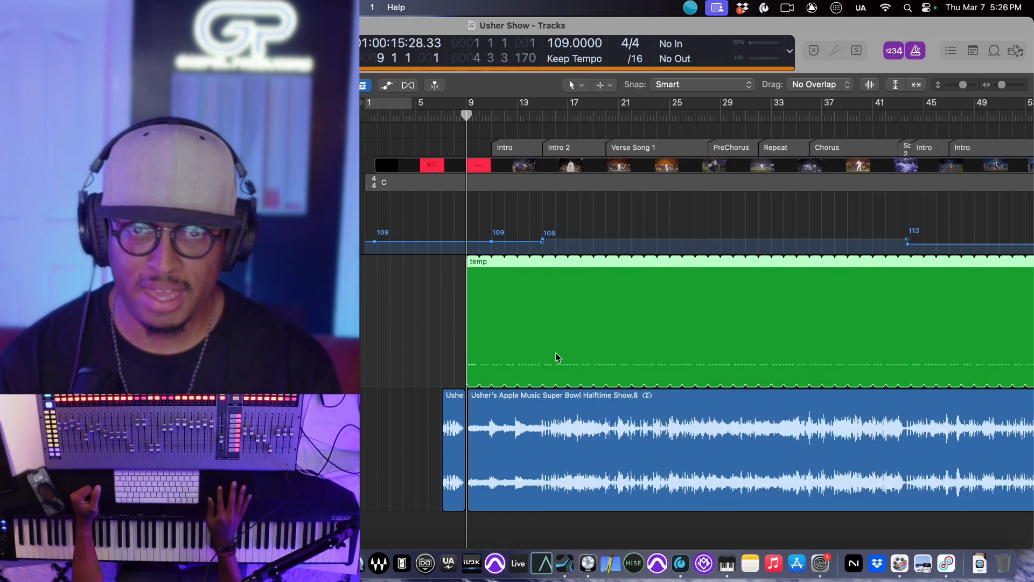
Play the looped click against the Usher audio from bar 9 through the start of Intro 2
{"action": "key", "text": "super+Left"}
{"action": "key", "text": "super+Left"}
{"action": "key", "text": "super+Left"}
{"action": "key", "text": "super+Left"}
{"action": "key", "text": "super+Left"}
{"action": "key", "text": "super+Left"}
{"action": "key", "text": "super+Left"}
{"action": "key", "text": "super+Left"}
{"action": "key", "text": "super+Right"}
{"action": "key", "text": "super+Right"}
{"action": "key", "text": "super+Right"}
{"action": "key", "text": "super+Right"}
{"action": "key", "text": "super+Right"}
{"action": "key", "text": "super+Right"}
{"action": "key", "text": "super+Right"}
{"action": "key", "text": "super+Right"}
{"action": "key", "text": "super+Right"}
{"action": "key", "text": "super+Right"}
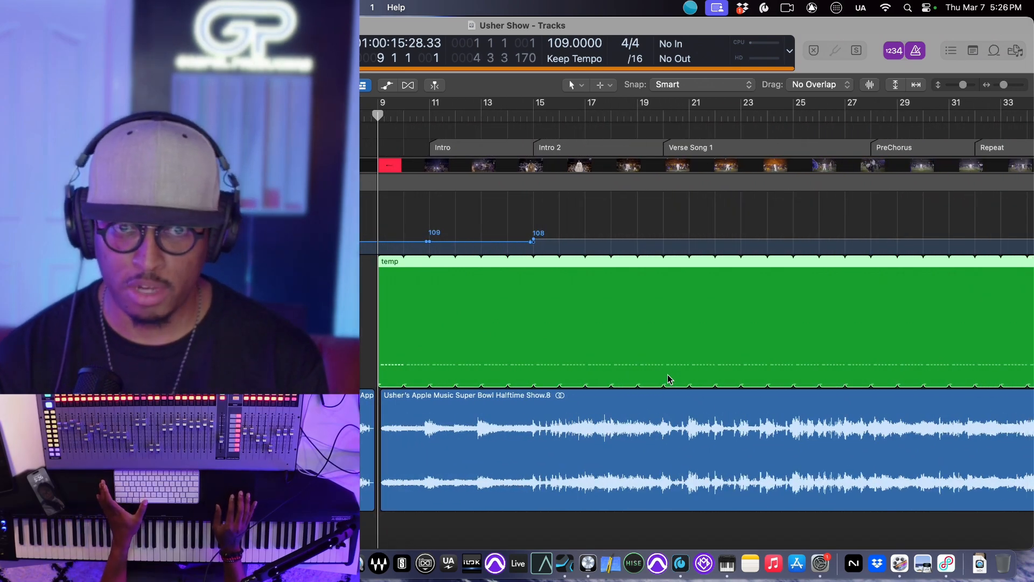
{"action": "key", "text": "space"}
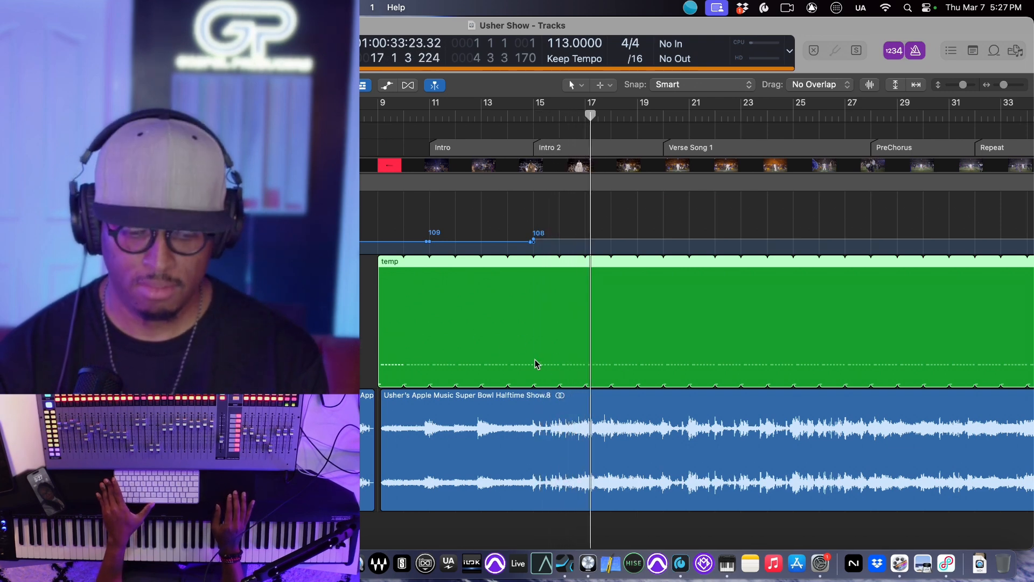
Play the click against the audio across the tempo change near bar 43, after the Chorus
{"action": "scroll", "coordinate": [718, 374], "scroll_direction": "down", "scroll_amount": 5}
{"action": "scroll", "coordinate": [719, 374], "scroll_direction": "up", "scroll_amount": 1}
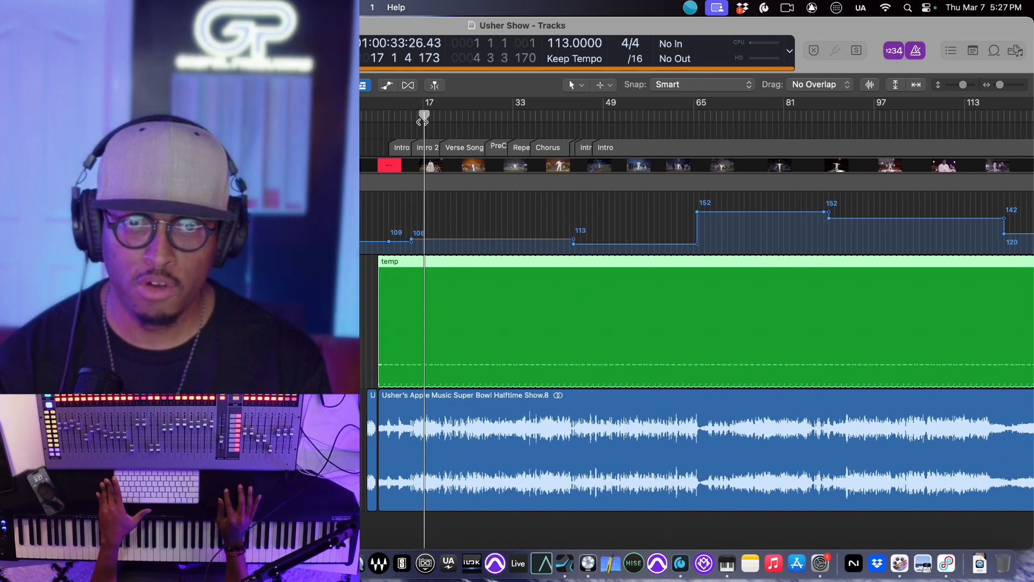
{"action": "left_click_drag", "start_coordinate": [423, 122], "coordinate": [569, 141]}
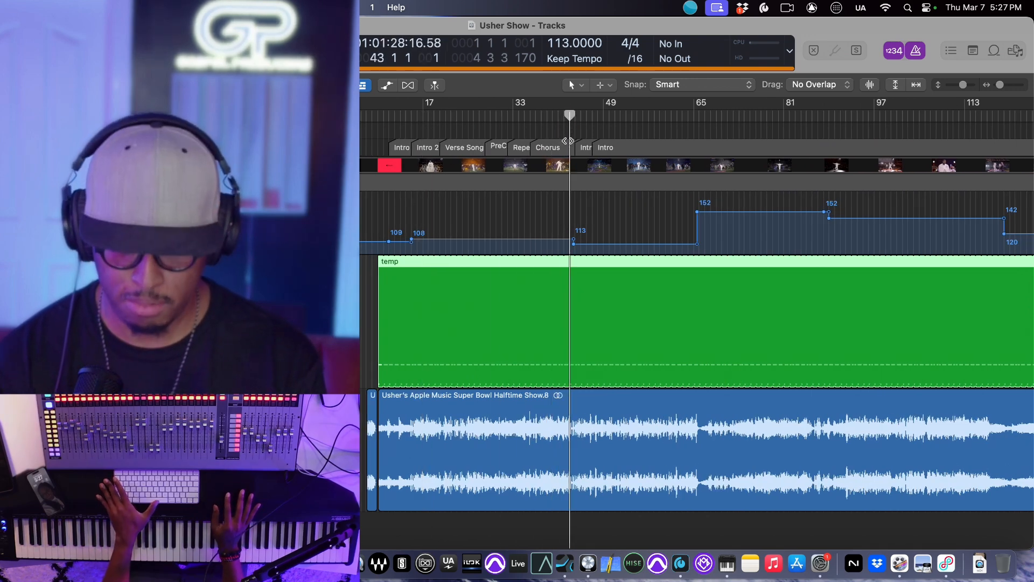
{"action": "key", "text": "space"}
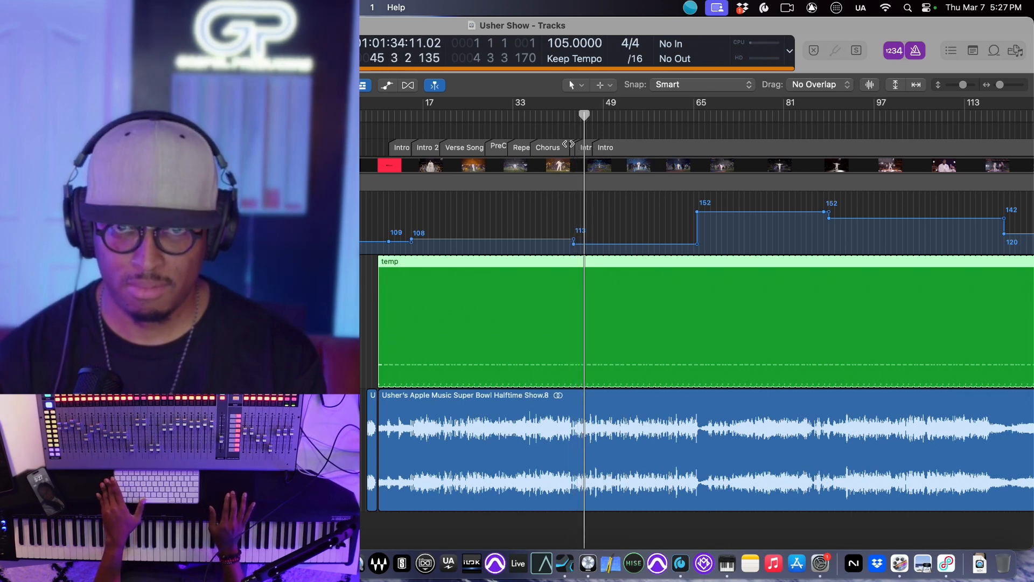
Check the click against the audio across the tempo changes near bars 65 and 88
{"action": "left_click_drag", "start_coordinate": [584, 128], "coordinate": [689, 155]}
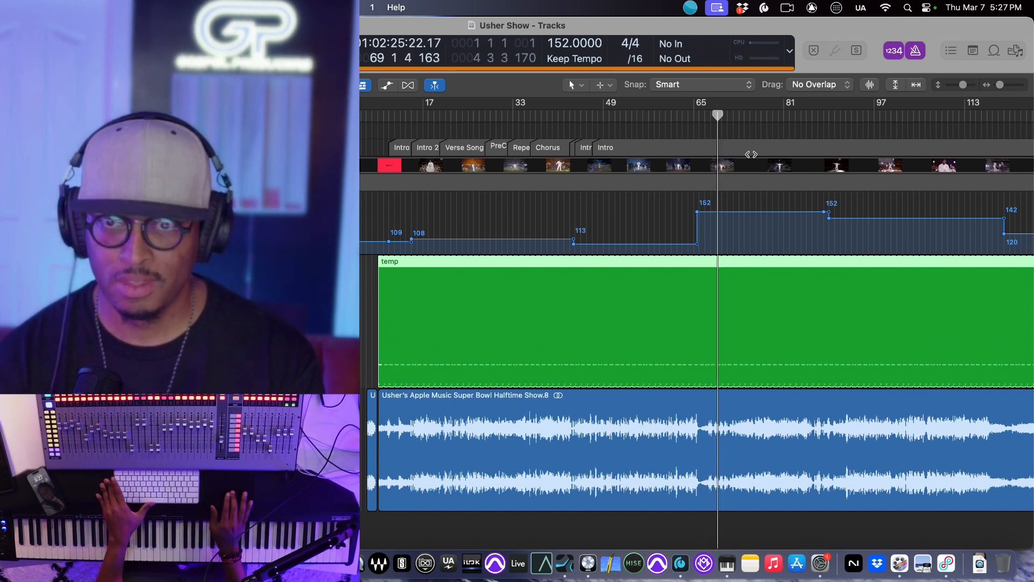
{"action": "left_click", "coordinate": [824, 117]}
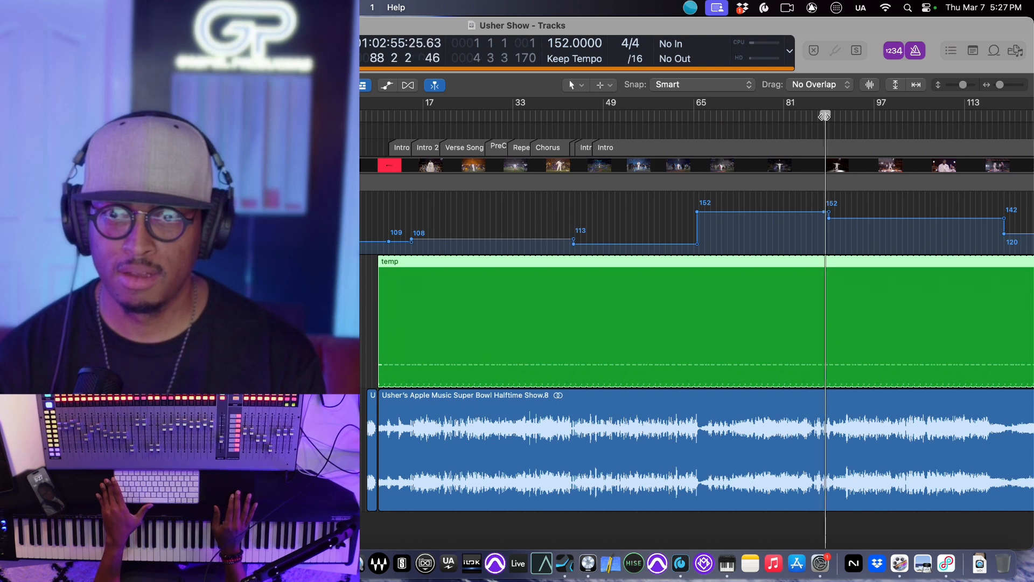
{"action": "left_click", "coordinate": [773, 117]}
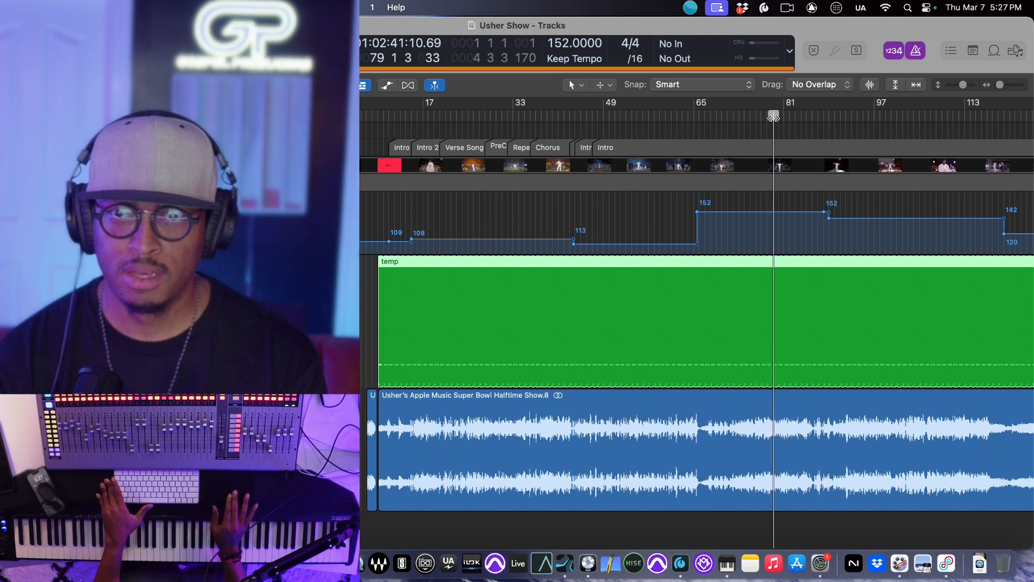
{"action": "left_click", "coordinate": [812, 117]}
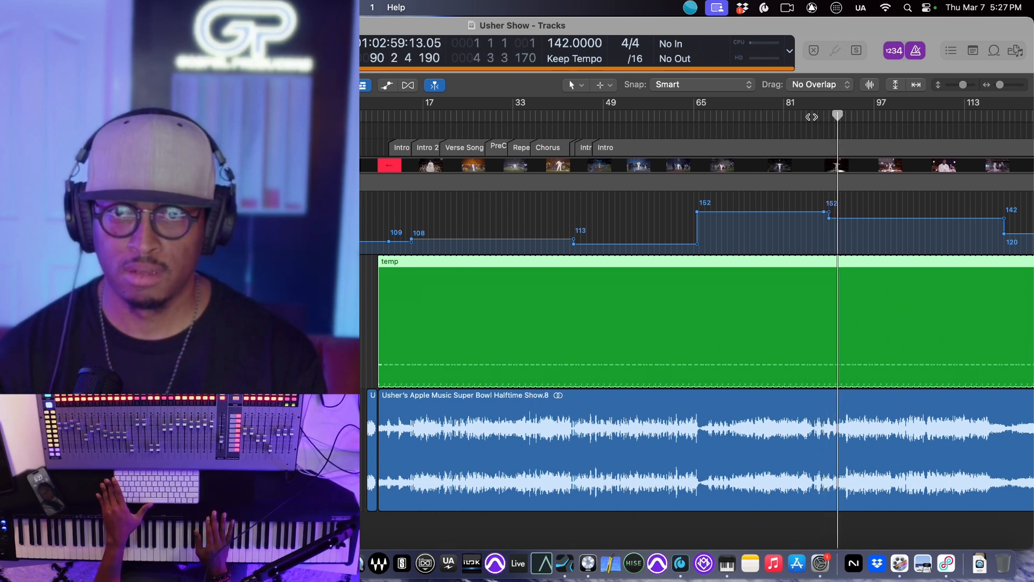
Check the click against the audio across the tempo change near bar 118
{"action": "scroll", "coordinate": [827, 250], "scroll_direction": "right", "scroll_amount": 1}
{"action": "scroll", "coordinate": [827, 249], "scroll_direction": "right", "scroll_amount": 5}
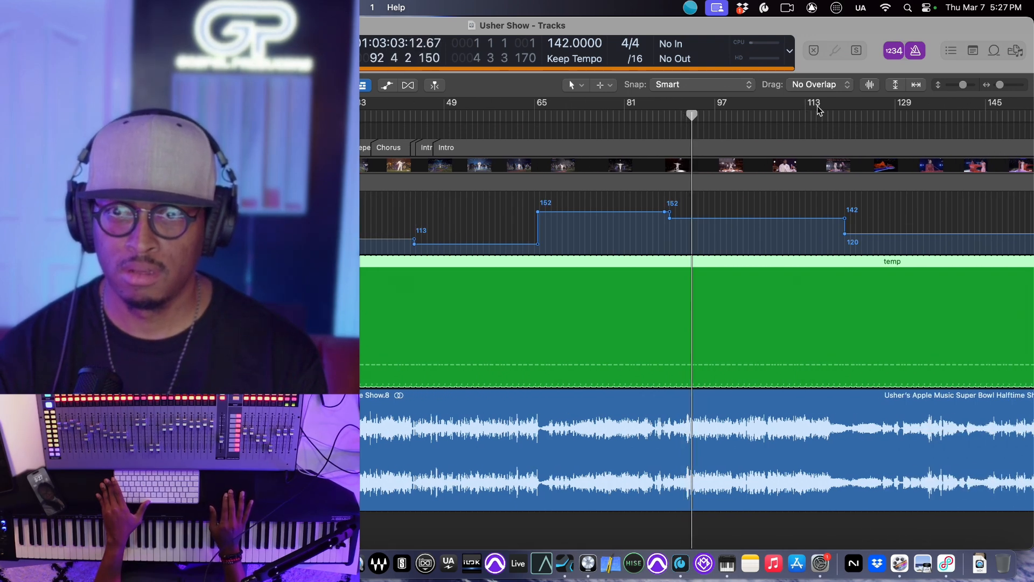
{"action": "left_click", "coordinate": [839, 114]}
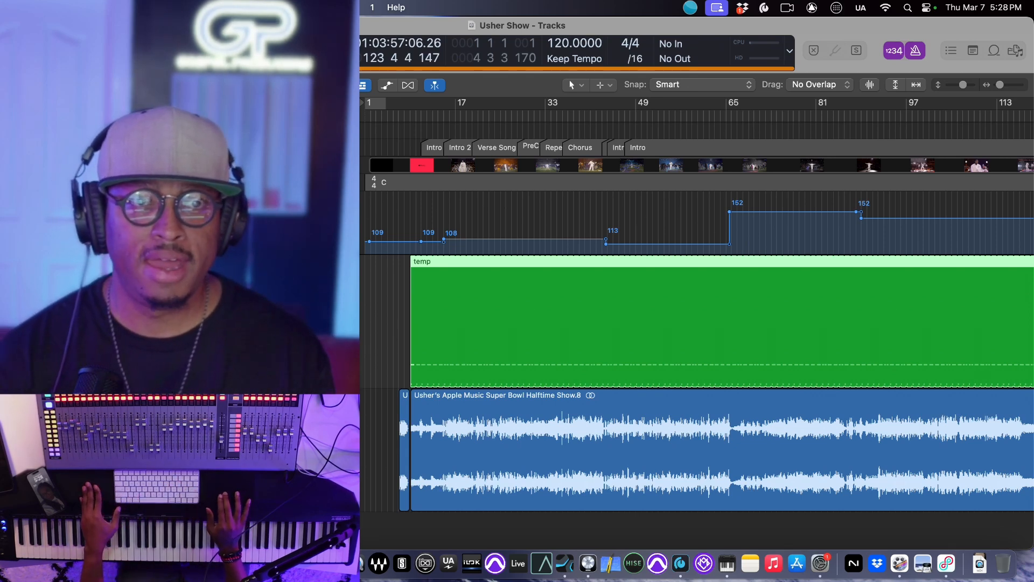
Create a software instrument track named Guide with the Guide Track plug-in, and move its window clear of the regions
{"action": "key", "text": "alt+super+s"}
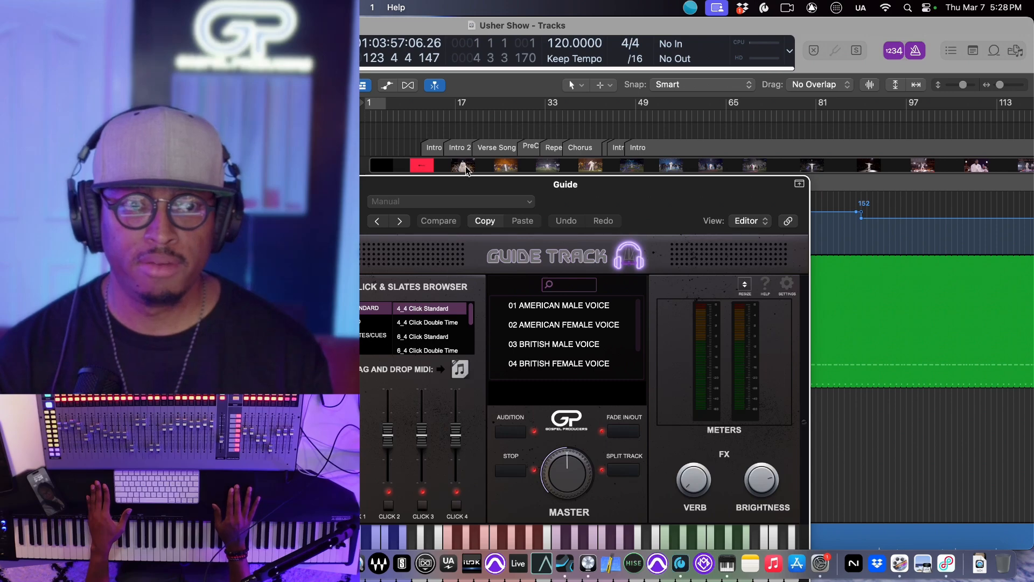
{"action": "left_click_drag", "start_coordinate": [486, 194], "coordinate": [826, 164]}
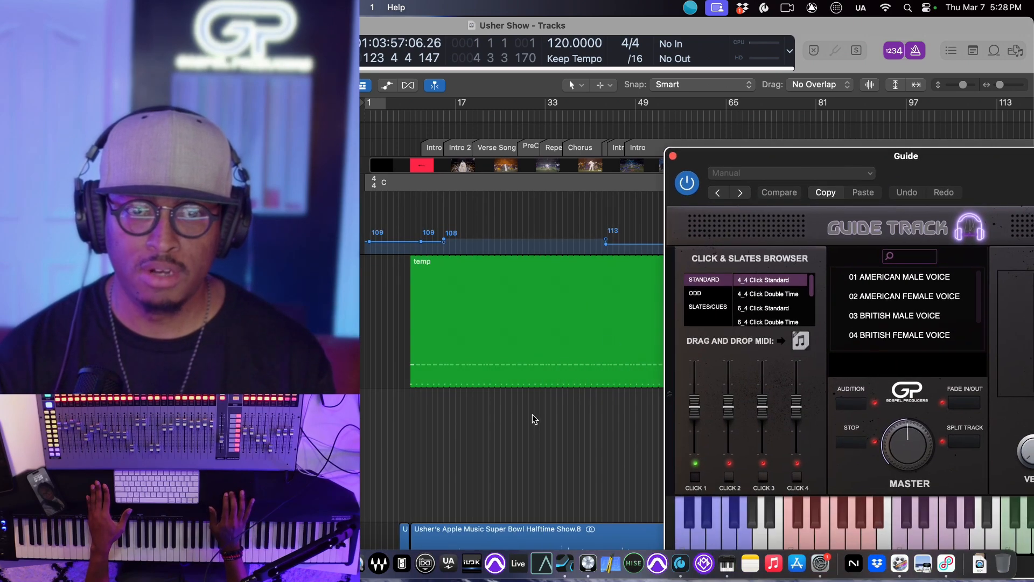
{"action": "scroll", "coordinate": [525, 426], "scroll_direction": "down", "scroll_amount": 3}
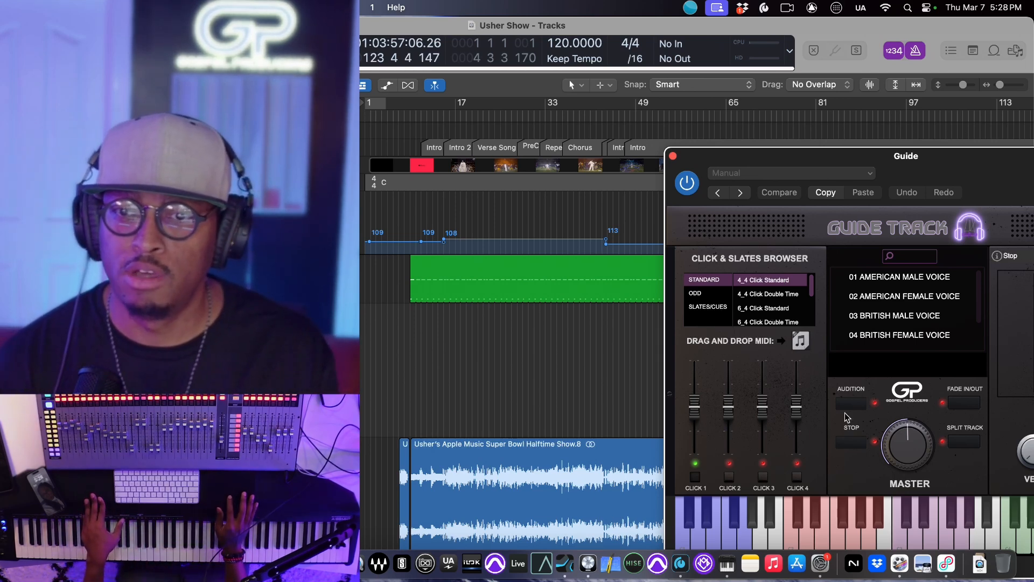
Place the 1-2-3-4 count from the slates and cues at bar 10 on the Guide track, and play it back
{"action": "left_click", "coordinate": [717, 307]}
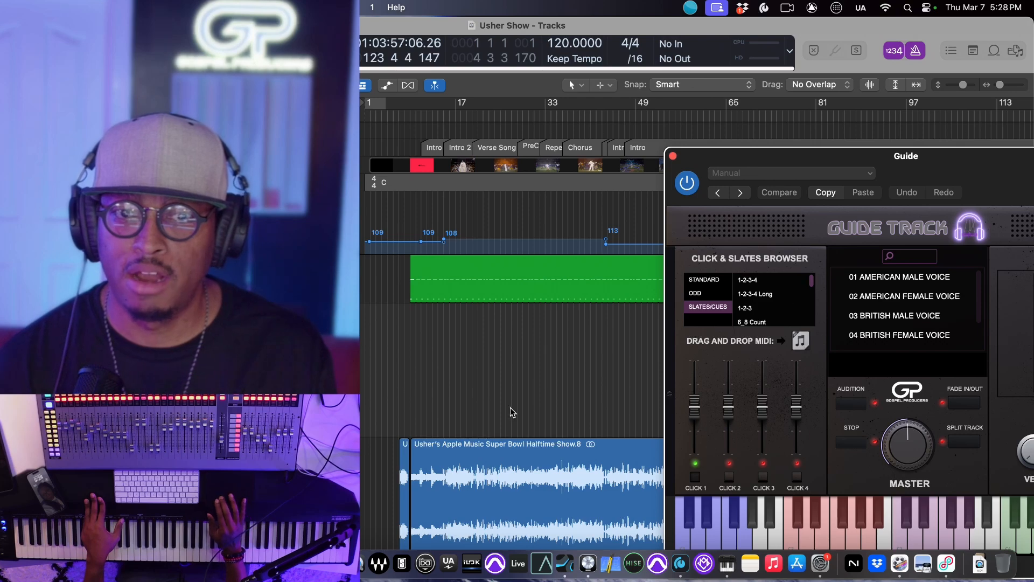
{"action": "scroll", "coordinate": [513, 412], "scroll_direction": "down", "scroll_amount": 3}
{"action": "scroll", "coordinate": [515, 411], "scroll_direction": "up", "scroll_amount": 5}
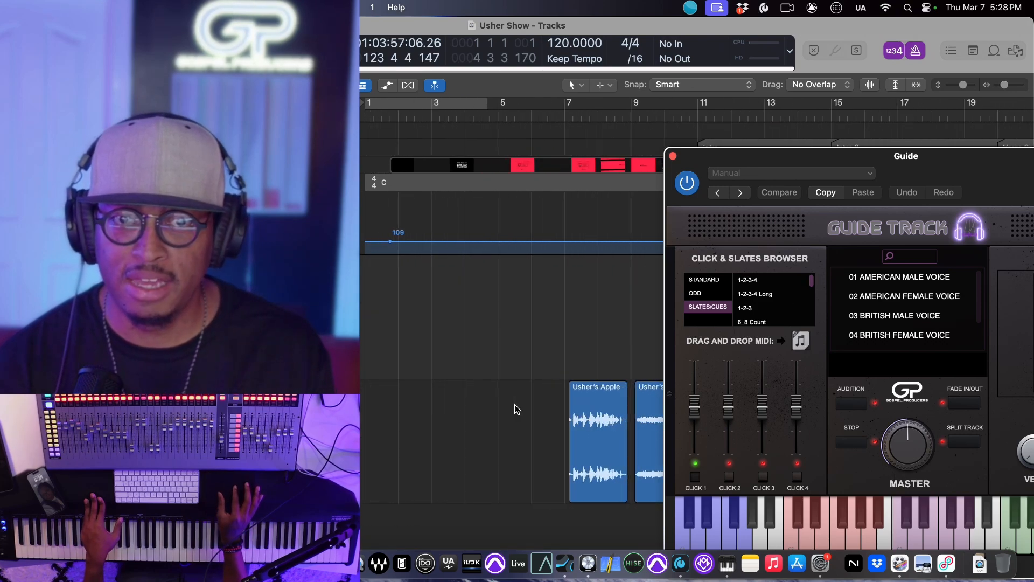
{"action": "scroll", "coordinate": [515, 410], "scroll_direction": "right", "scroll_amount": 5}
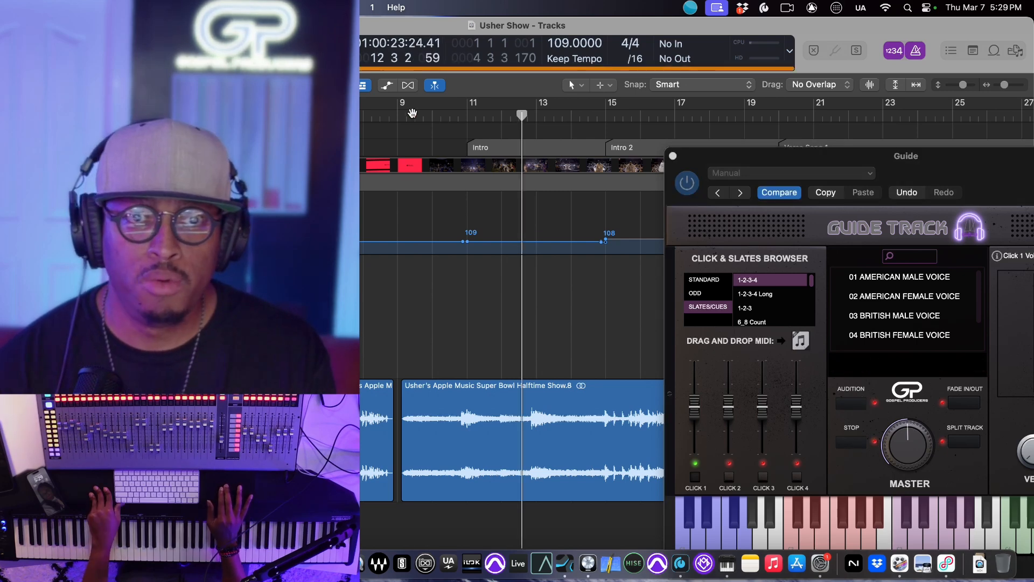
{"action": "left_click", "coordinate": [413, 113]}
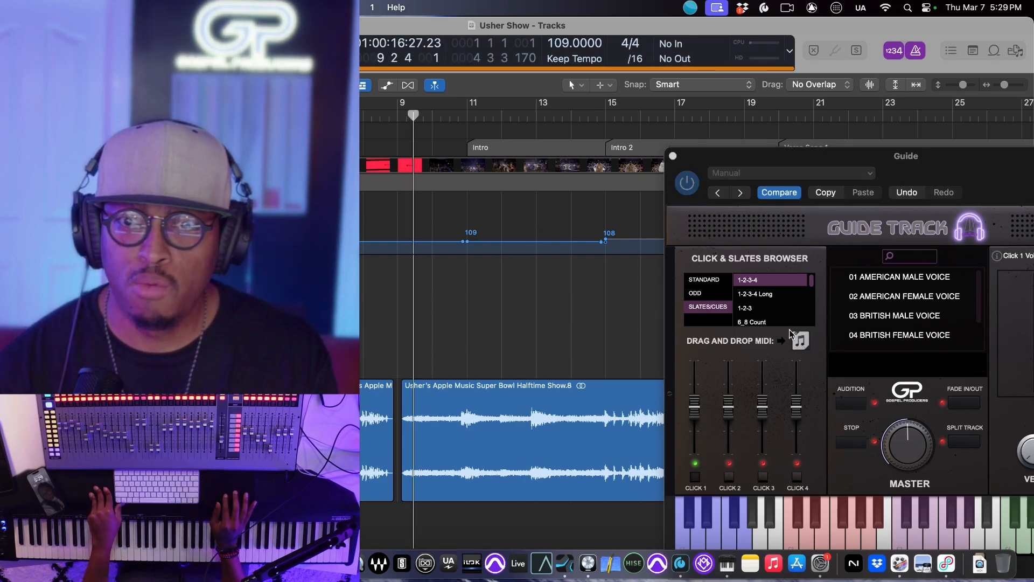
{"action": "left_click_drag", "start_coordinate": [796, 338], "coordinate": [434, 296]}
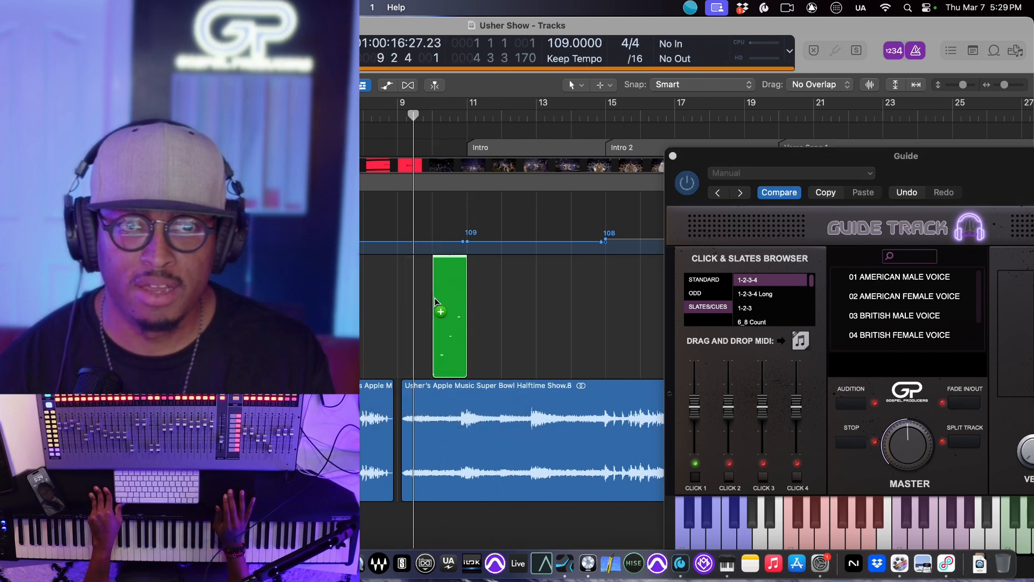
{"action": "key", "text": "space"}
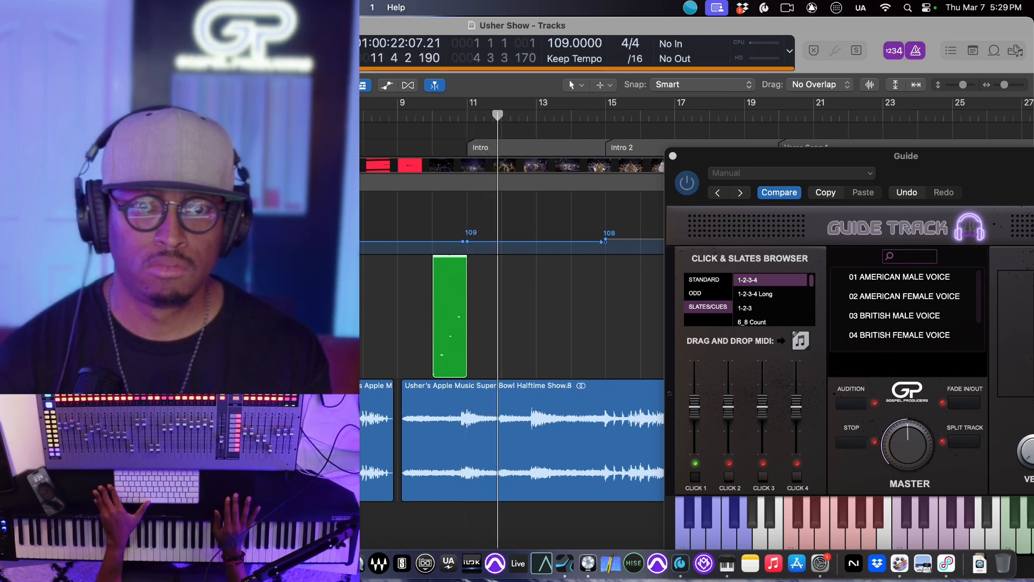
Place the INTRO 4_4 cue at bar 14 on the Guide track, leading into the Intro 2 section
{"action": "scroll", "coordinate": [557, 369], "scroll_direction": "right", "scroll_amount": 3}
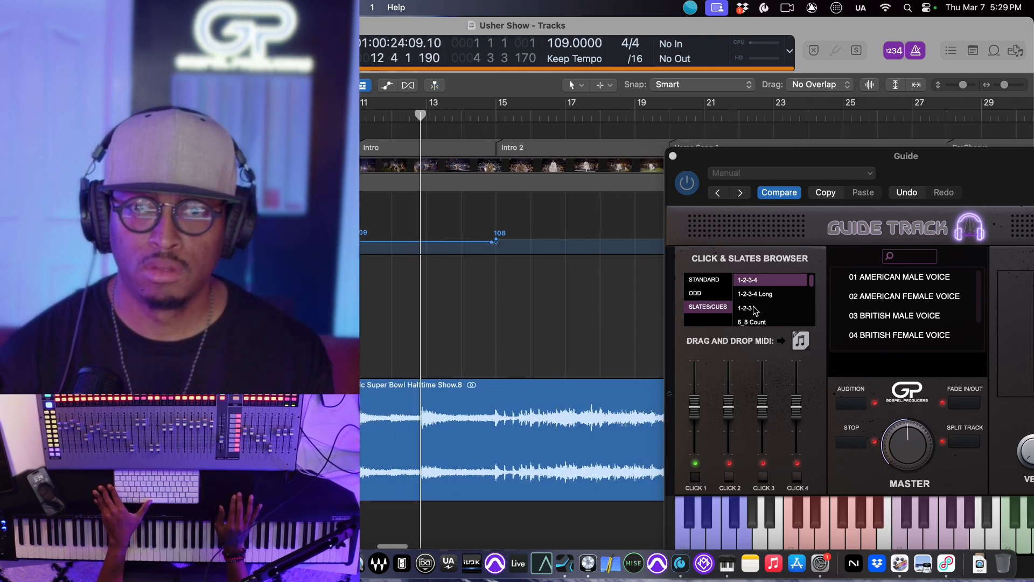
{"action": "scroll", "coordinate": [761, 306], "scroll_direction": "down", "scroll_amount": 2}
{"action": "scroll", "coordinate": [762, 307], "scroll_direction": "down", "scroll_amount": 5}
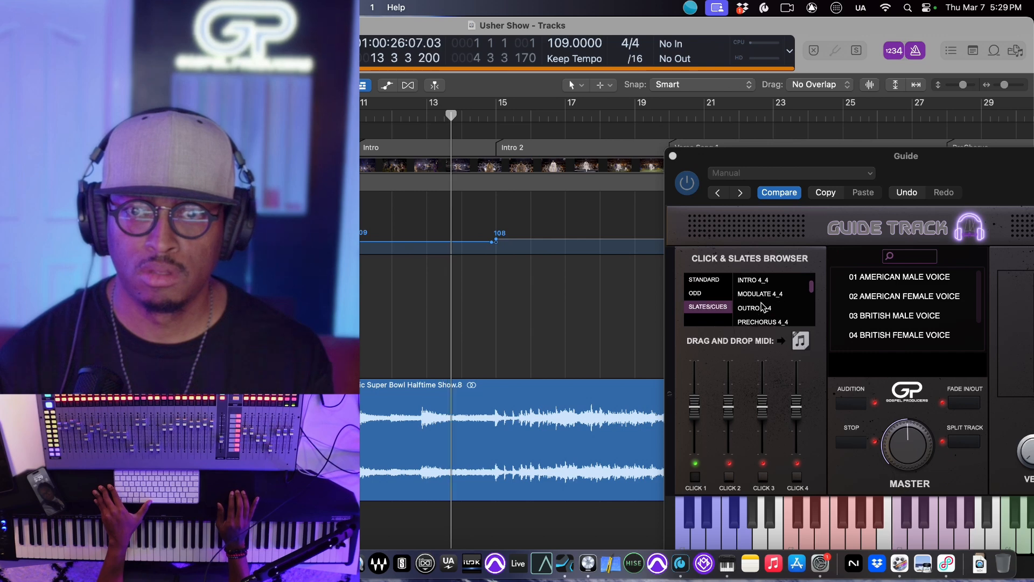
{"action": "left_click", "coordinate": [761, 290]}
{"action": "left_click_drag", "start_coordinate": [791, 345], "coordinate": [464, 322]}
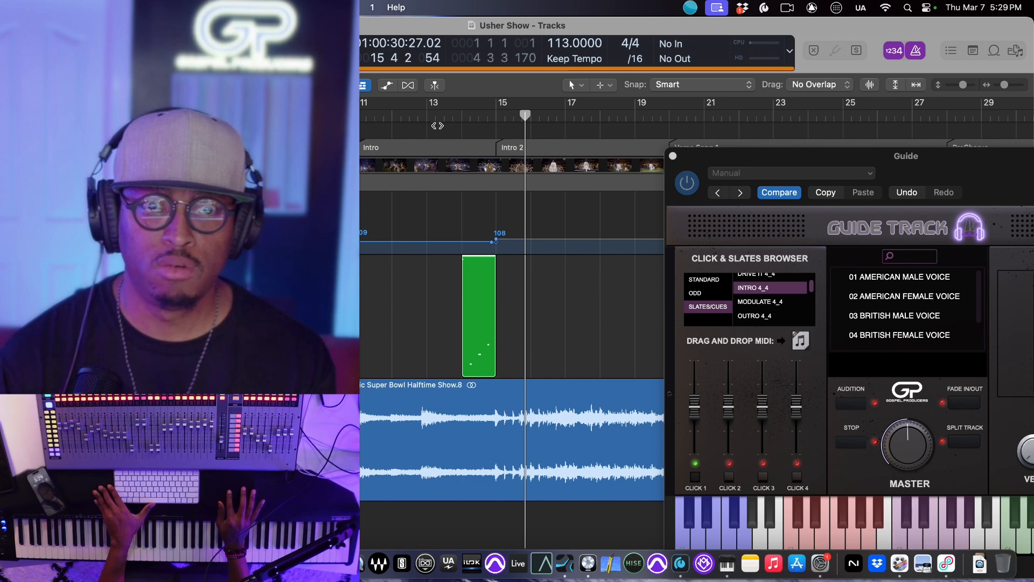
Record a live cue on the Guide track over bars 18 and 19, leading into the Verse Song 1 section
{"action": "left_click", "coordinate": [451, 114]}
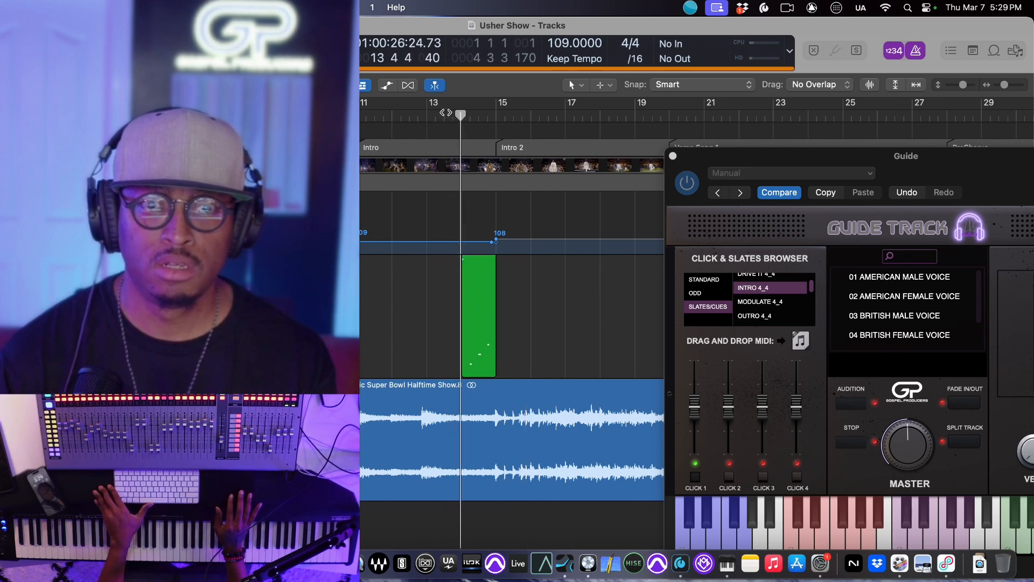
{"action": "scroll", "coordinate": [473, 349], "scroll_direction": "right", "scroll_amount": 3}
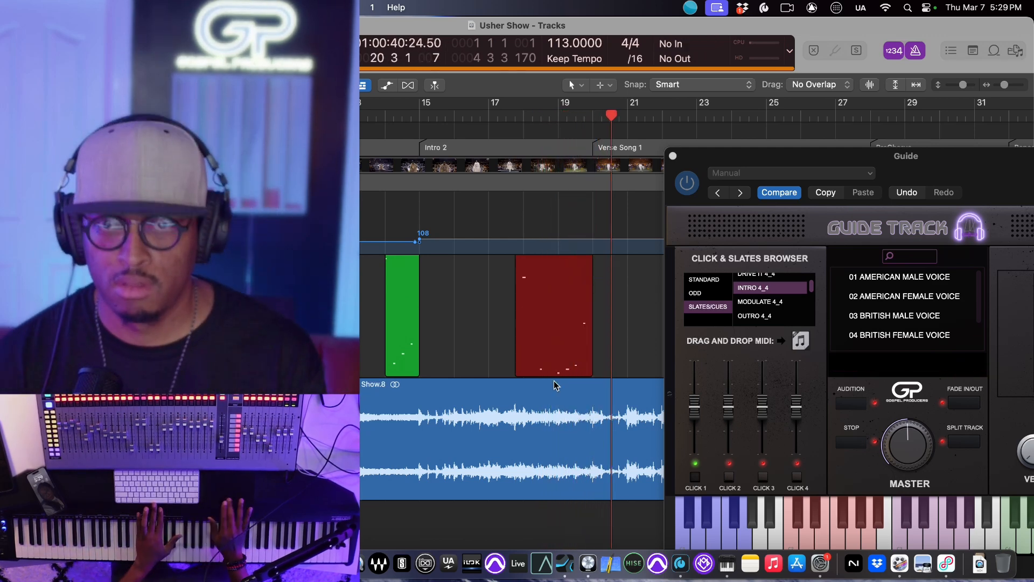
{"action": "key", "text": "space"}
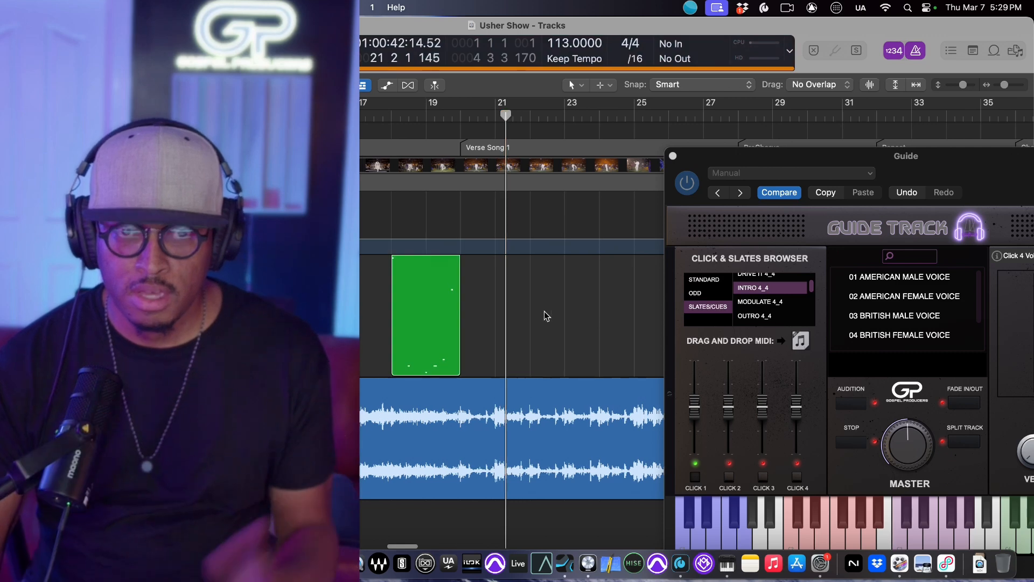
{"action": "scroll", "coordinate": [506, 295], "scroll_direction": "left", "scroll_amount": 3}
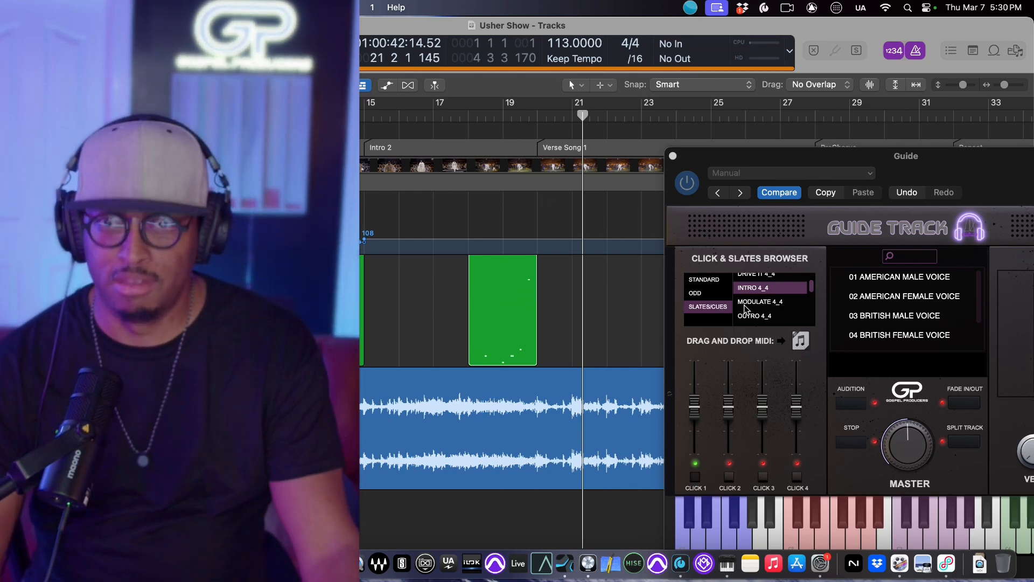
Move the Guide Track window clear of the upcoming bars and place the PRECHORUS 4_4 cue at bar 27 on the Guide track
{"action": "scroll", "coordinate": [746, 310], "scroll_direction": "down", "scroll_amount": 2}
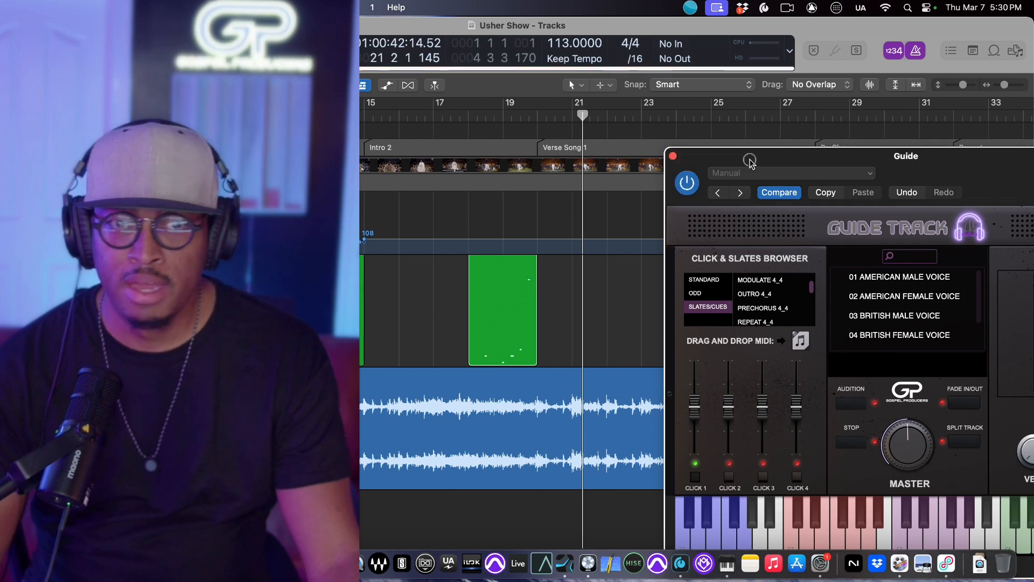
{"action": "left_click_drag", "start_coordinate": [750, 162], "coordinate": [109, 116]}
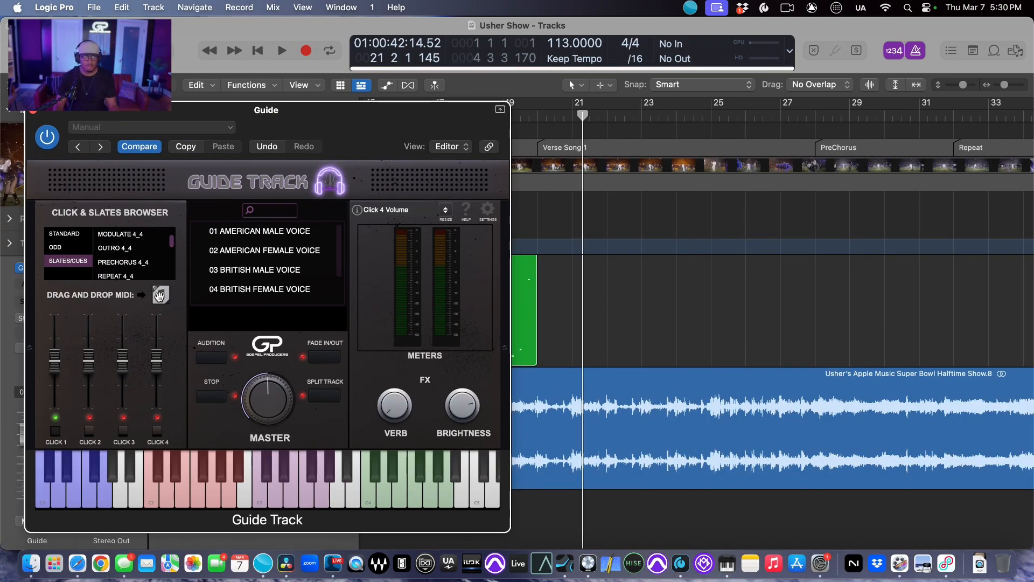
{"action": "key", "text": "space"}
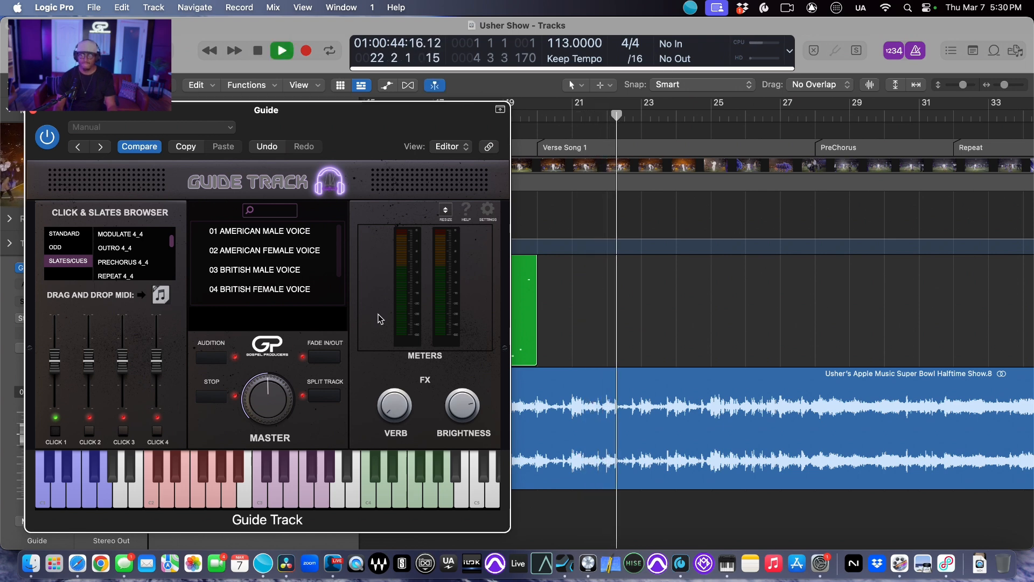
{"action": "scroll", "coordinate": [161, 266], "scroll_direction": "down", "scroll_amount": 2}
{"action": "scroll", "coordinate": [160, 264], "scroll_direction": "up", "scroll_amount": 1}
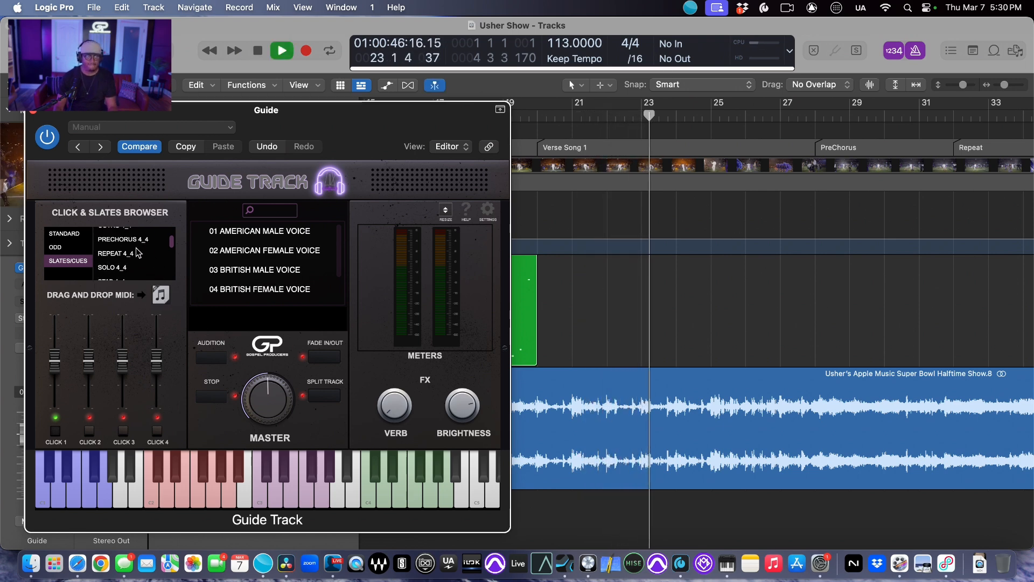
{"action": "left_click", "coordinate": [130, 244]}
{"action": "left_click_drag", "start_coordinate": [155, 288], "coordinate": [779, 341]}
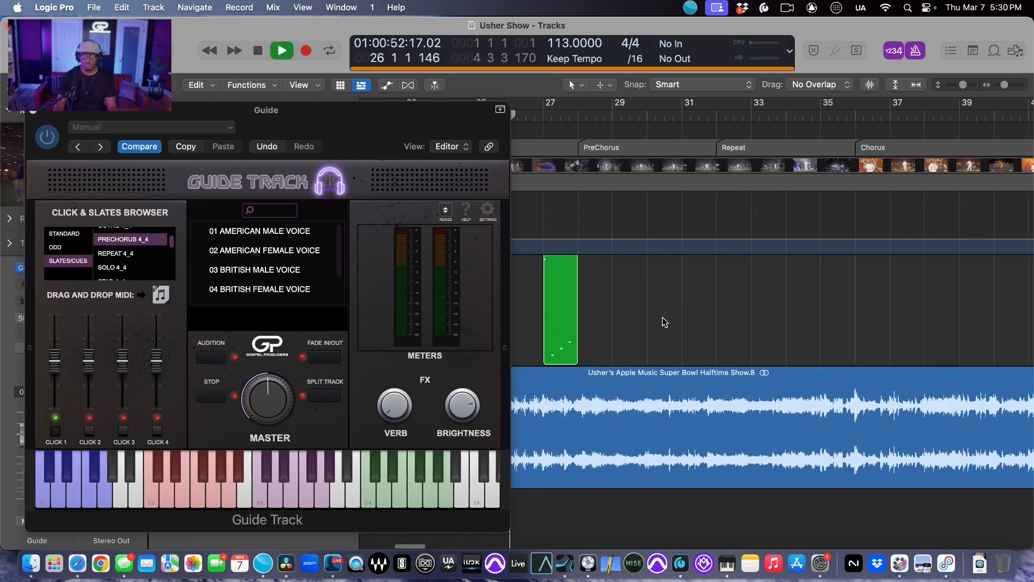
Place the REPEAT 4_4 cue at bar 31 on the Guide track, leading into the Repeat section
{"action": "scroll", "coordinate": [662, 318], "scroll_direction": "up", "scroll_amount": 1}
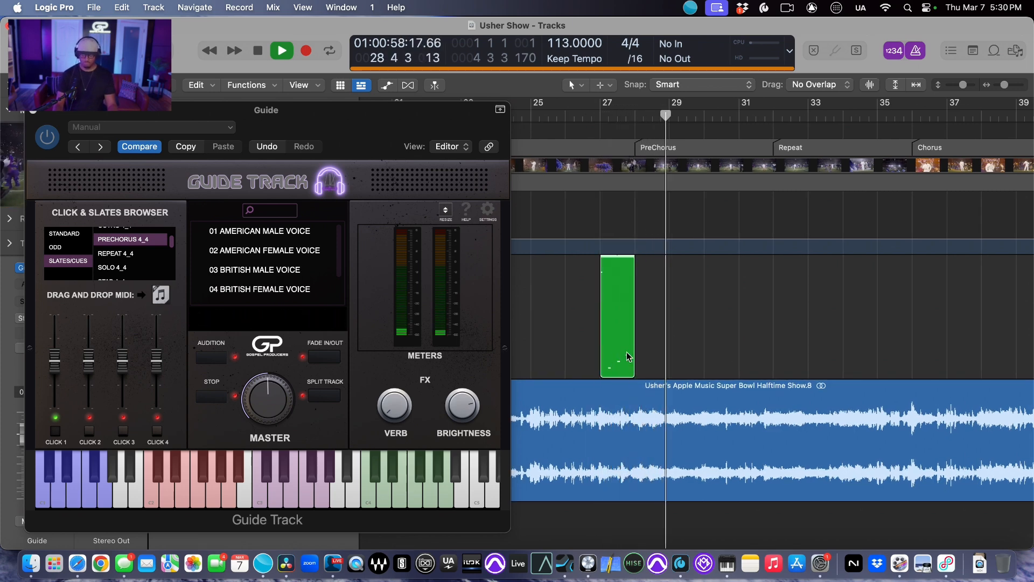
{"action": "left_click", "coordinate": [138, 254]}
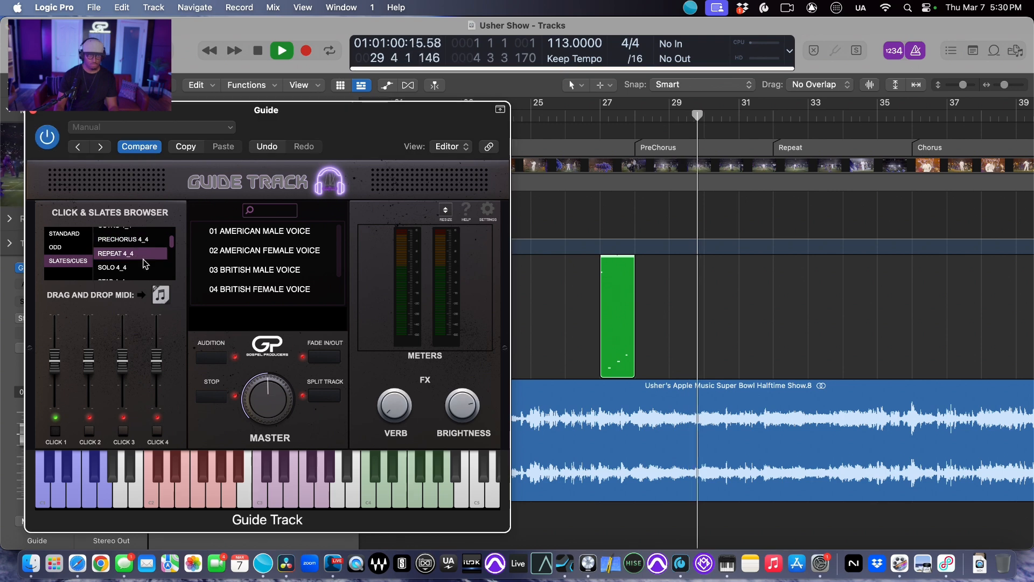
{"action": "left_click_drag", "start_coordinate": [160, 295], "coordinate": [742, 340]}
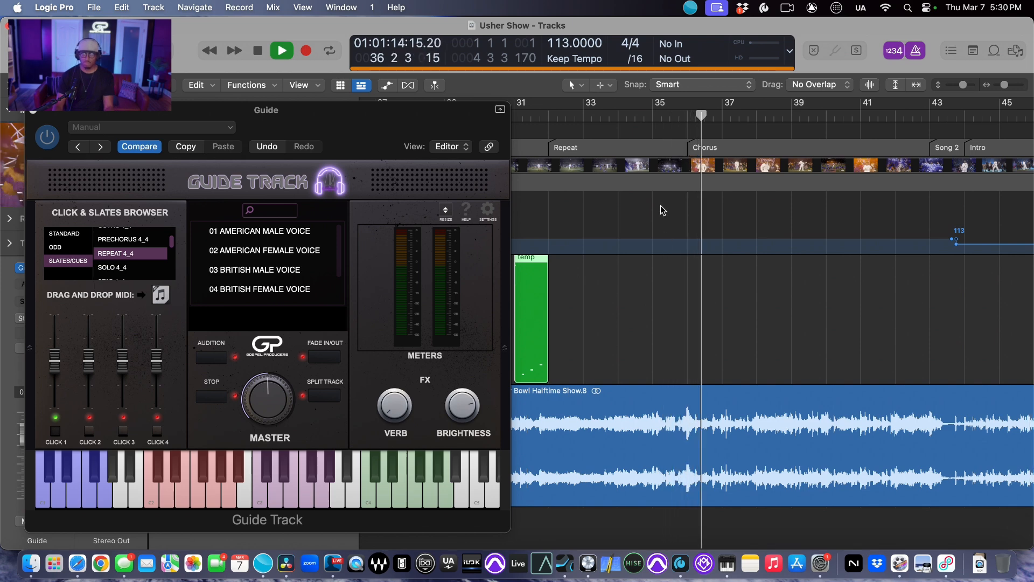
Record live cues on the Guide track from bar 33 through the Chorus, Song 2 and Intro sections to bar 51
{"action": "left_click", "coordinate": [592, 115]}
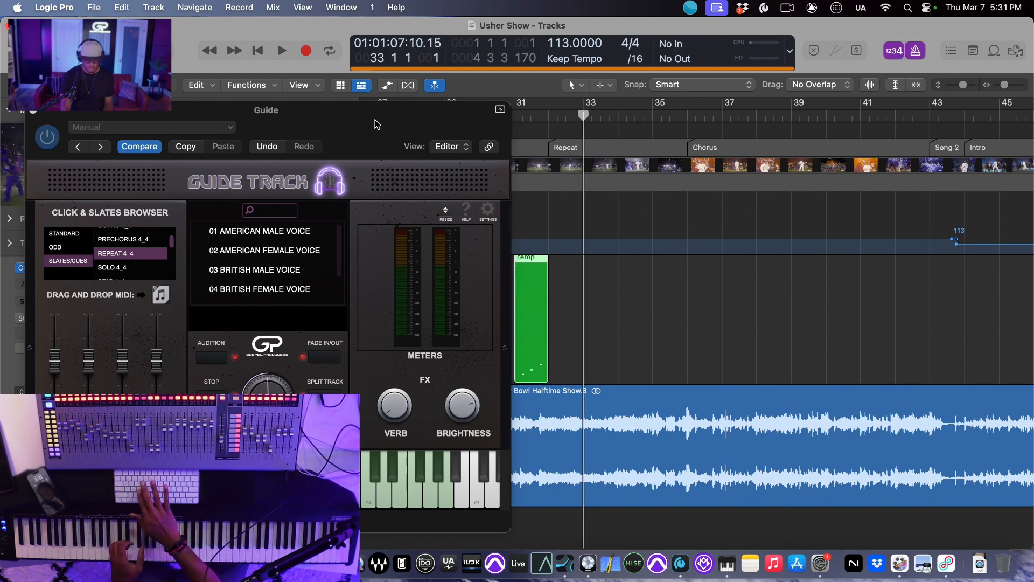
{"action": "key", "text": "r"}
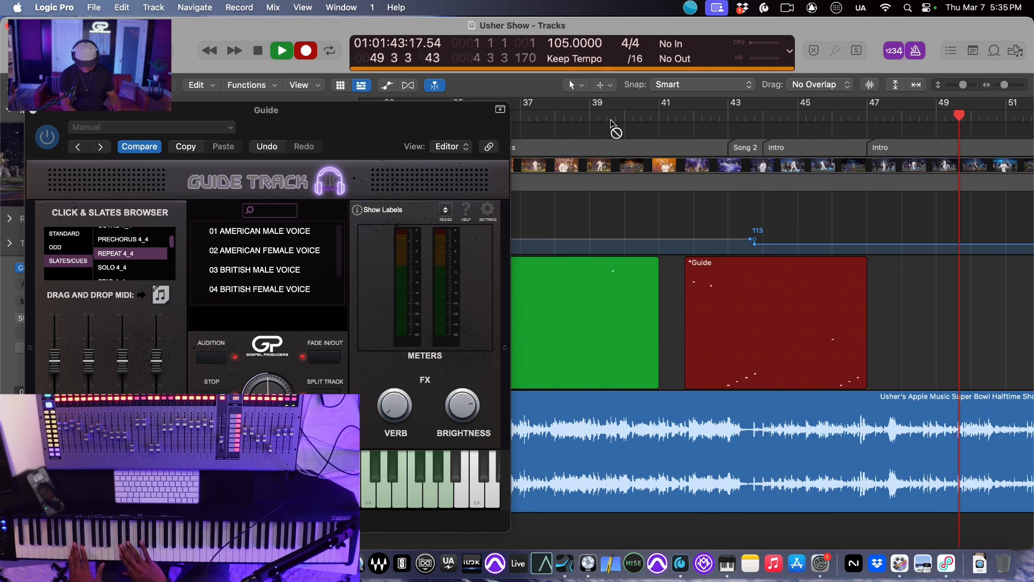
{"action": "scroll", "coordinate": [610, 127], "scroll_direction": "right", "scroll_amount": 10}
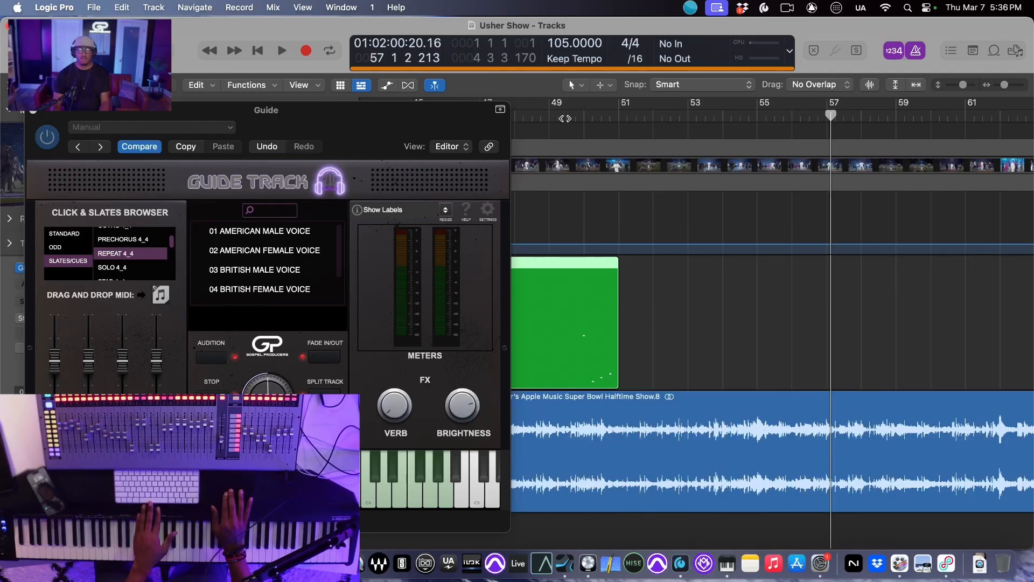
Place the CHANGE 4_4 cue at bar 54 on the Guide track, and play it back
{"action": "left_click", "coordinate": [565, 117]}
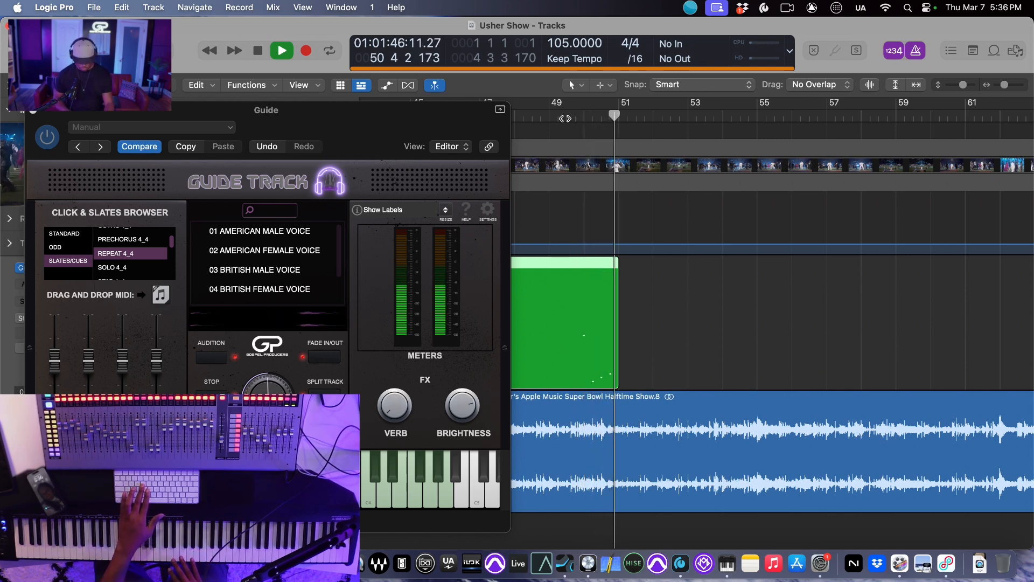
{"action": "scroll", "coordinate": [116, 267], "scroll_direction": "up", "scroll_amount": 5}
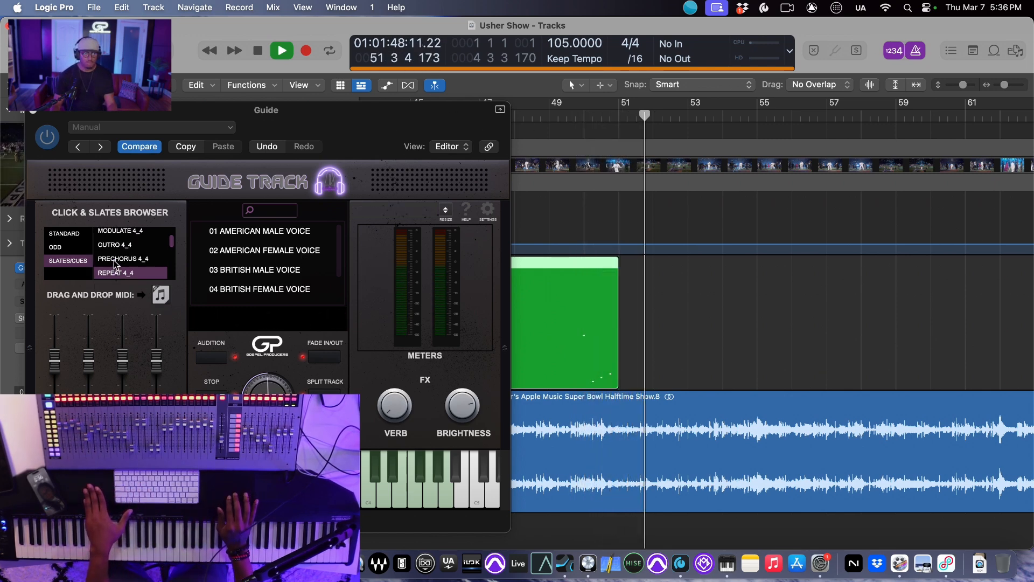
{"action": "scroll", "coordinate": [115, 264], "scroll_direction": "up", "scroll_amount": 2}
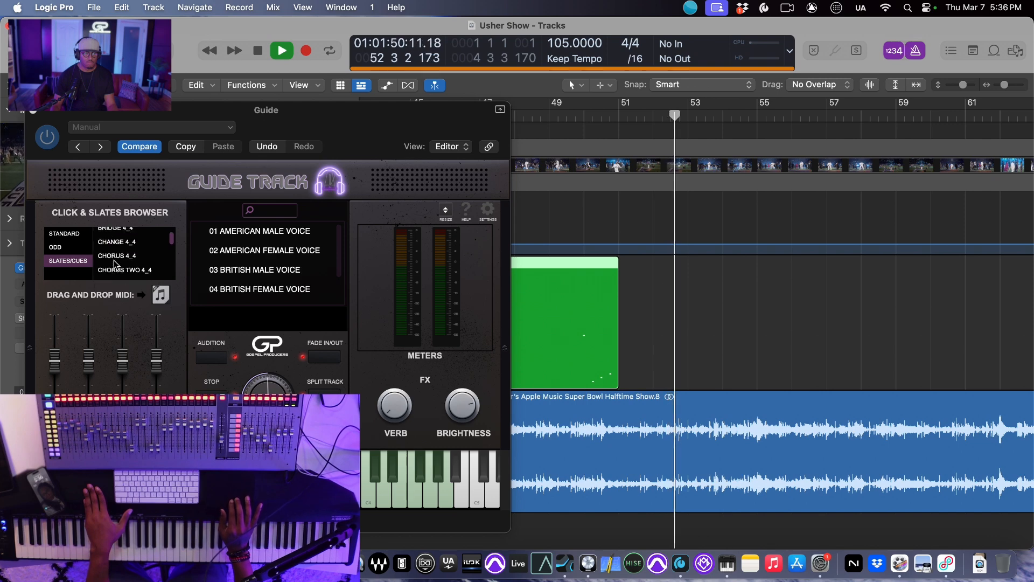
{"action": "left_click", "coordinate": [120, 254]}
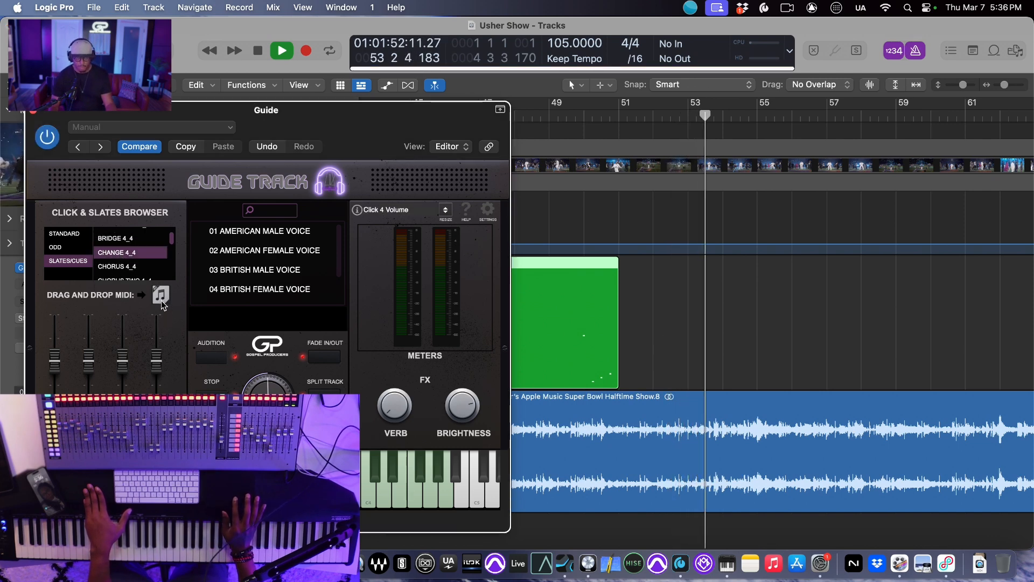
{"action": "left_click_drag", "start_coordinate": [160, 299], "coordinate": [742, 329]}
{"action": "key", "text": "space"}
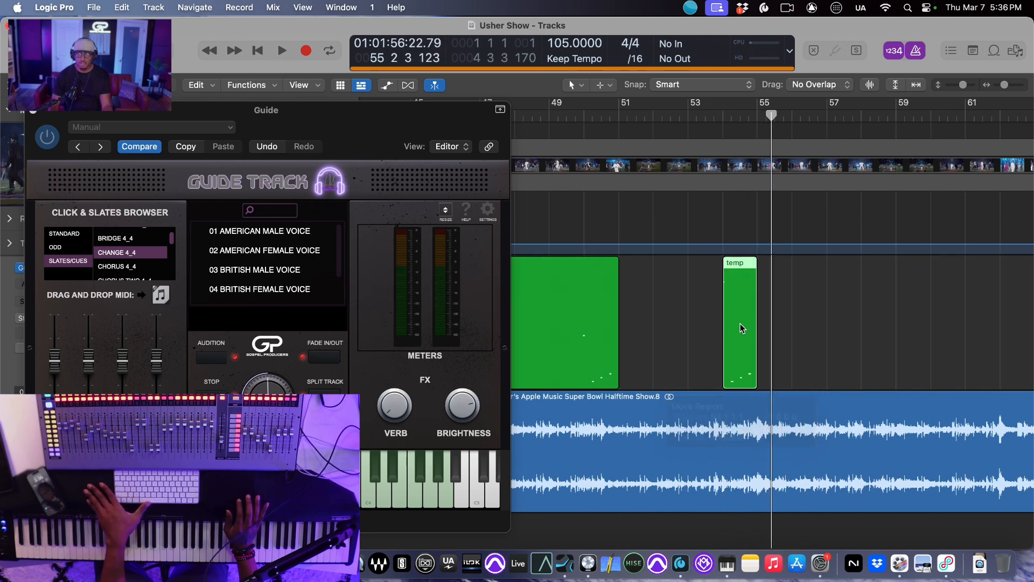
{"action": "left_click", "coordinate": [718, 116]}
{"action": "key", "text": "space"}
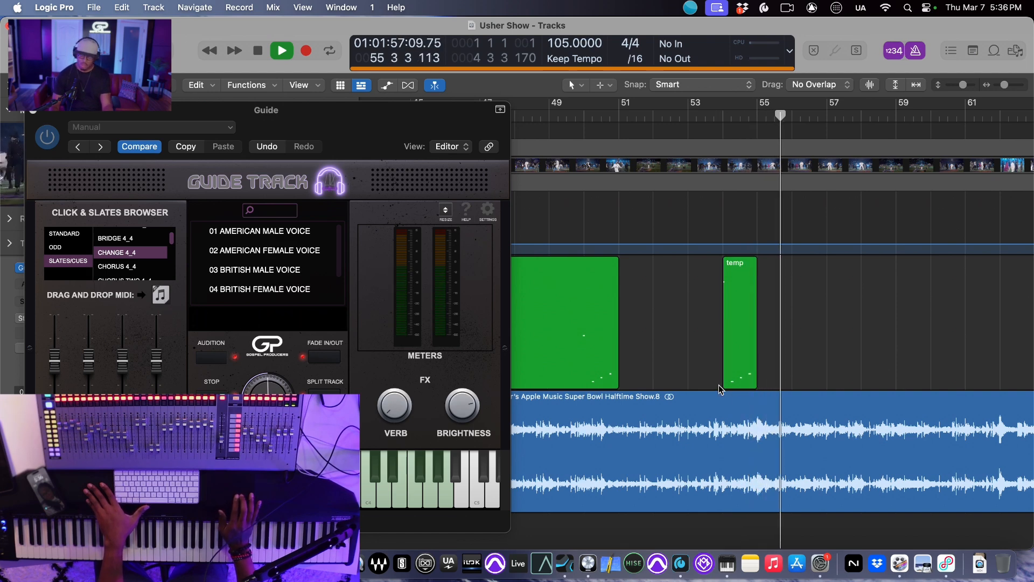
Place the REPEAT 4_4 cue at bar 58 on the Guide track, and play it back
{"action": "scroll", "coordinate": [685, 367], "scroll_direction": "right", "scroll_amount": 3}
{"action": "scroll", "coordinate": [128, 260], "scroll_direction": "down", "scroll_amount": 1}
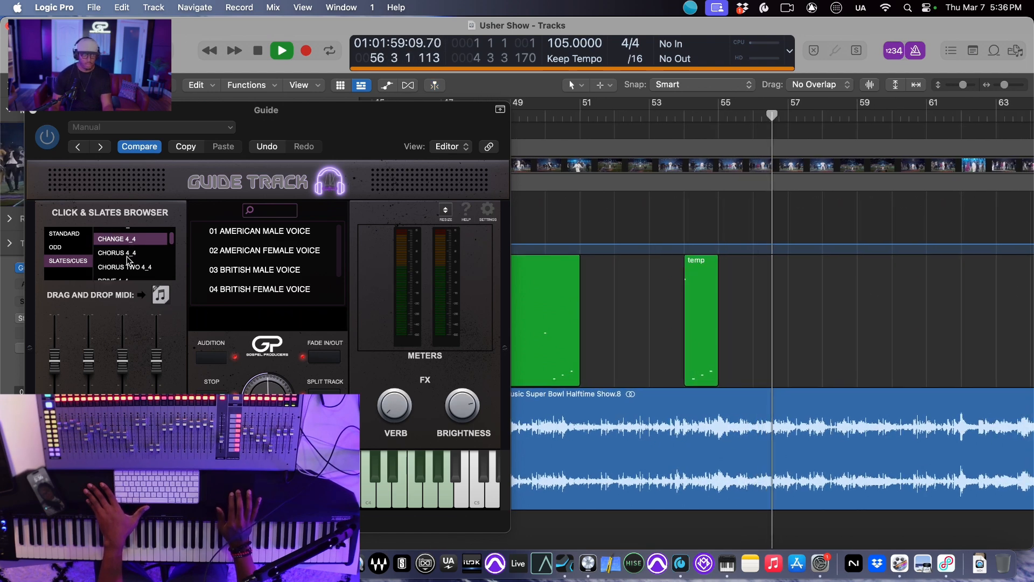
{"action": "scroll", "coordinate": [128, 260], "scroll_direction": "down", "scroll_amount": 5}
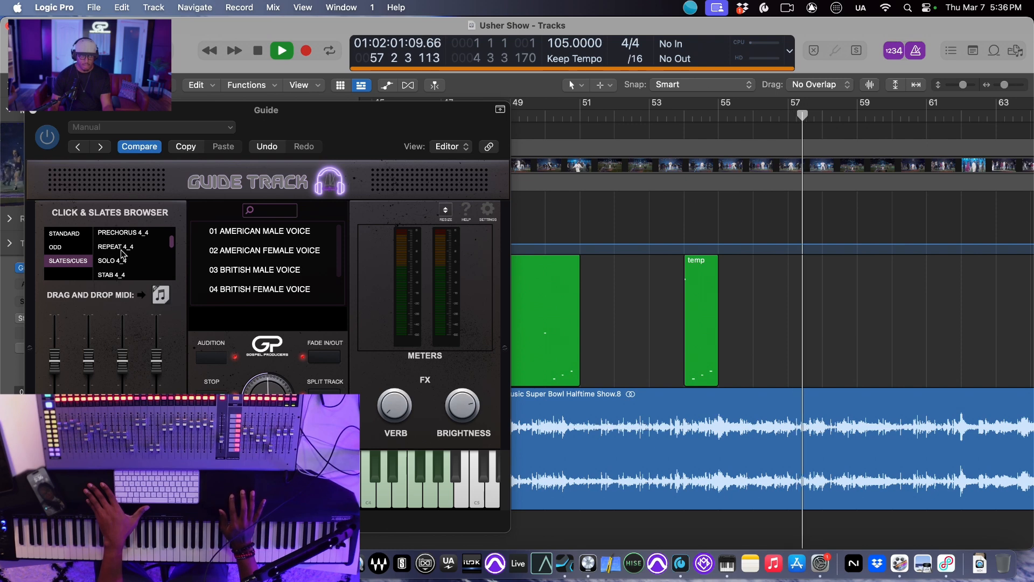
{"action": "left_click", "coordinate": [122, 250]}
{"action": "left_click_drag", "start_coordinate": [161, 294], "coordinate": [840, 342]}
{"action": "key", "text": "space"}
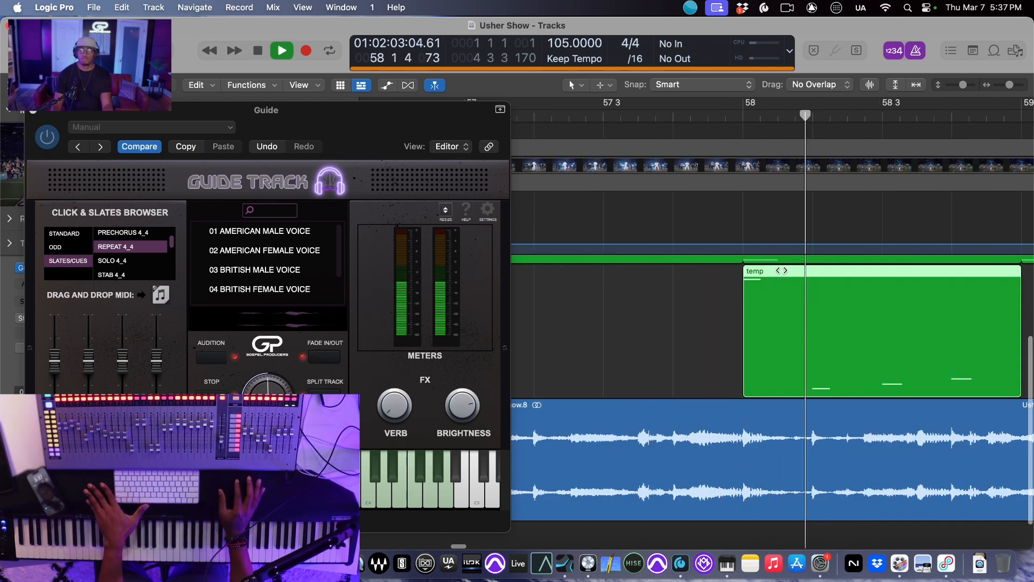
Place the CHORUS 4_4 cue at bar 62 on the Guide track, and play it back
{"action": "key", "text": "super+Left"}
{"action": "key", "text": "super+Left"}
{"action": "key", "text": "super+Left"}
{"action": "key", "text": "super+Left"}
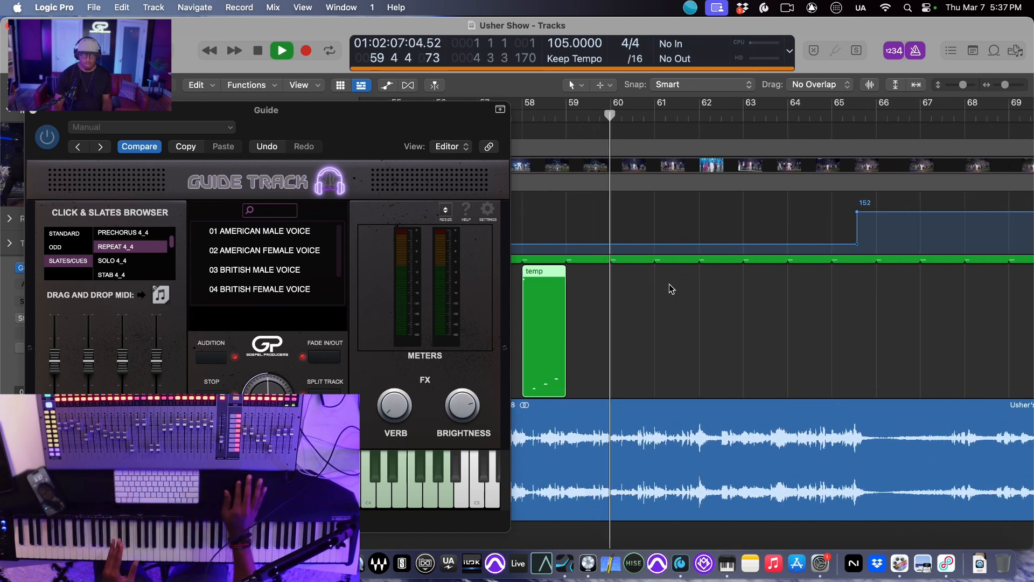
{"action": "scroll", "coordinate": [118, 266], "scroll_direction": "down", "scroll_amount": 5}
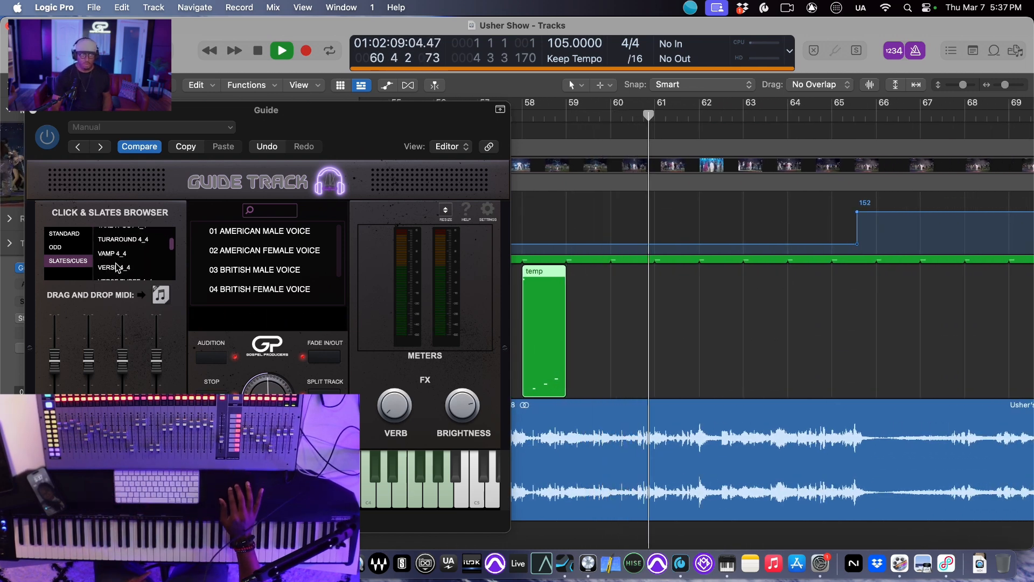
{"action": "scroll", "coordinate": [118, 267], "scroll_direction": "up", "scroll_amount": 7}
{"action": "scroll", "coordinate": [117, 268], "scroll_direction": "up", "scroll_amount": 3}
{"action": "scroll", "coordinate": [117, 268], "scroll_direction": "up", "scroll_amount": 3}
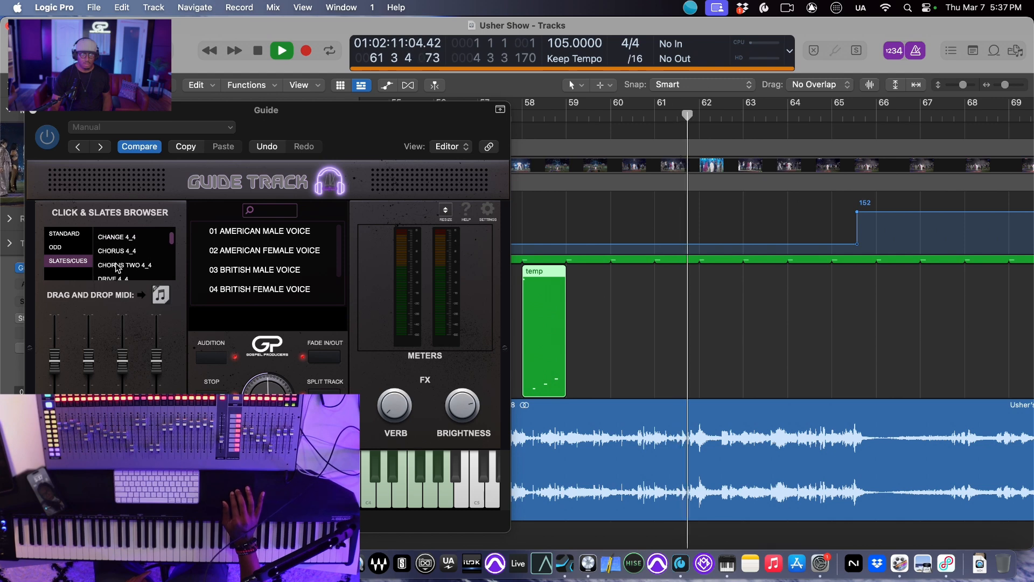
{"action": "scroll", "coordinate": [116, 268], "scroll_direction": "down", "scroll_amount": 1}
{"action": "left_click", "coordinate": [117, 267]}
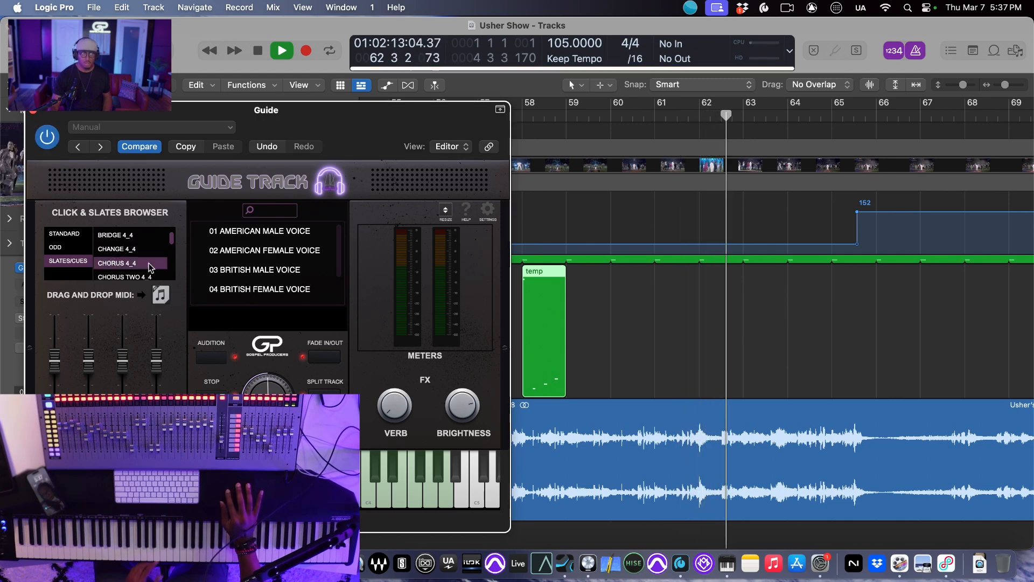
{"action": "key", "text": "space"}
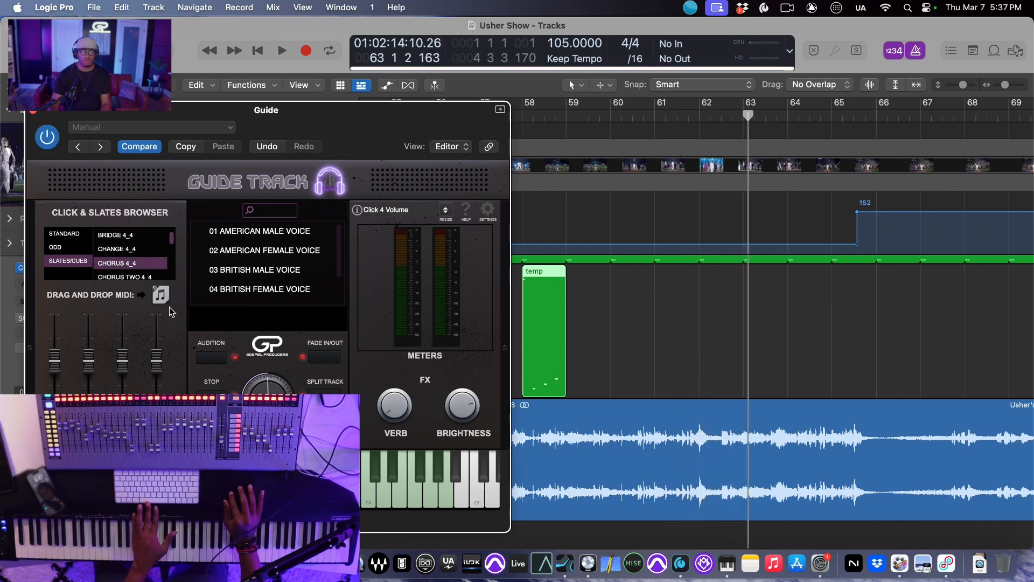
{"action": "left_click_drag", "start_coordinate": [157, 295], "coordinate": [702, 340]}
{"action": "left_click", "coordinate": [700, 115]}
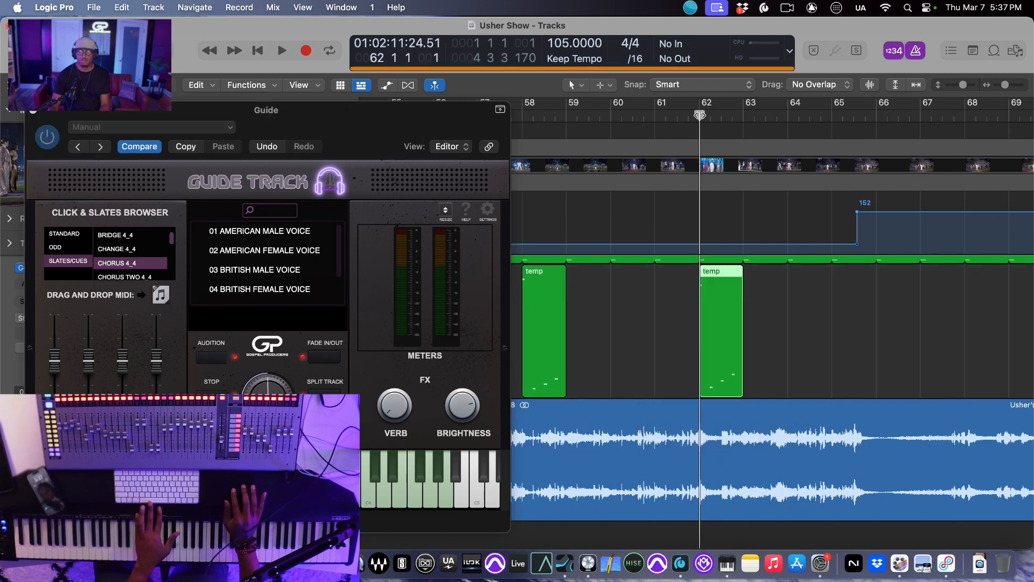
{"action": "key", "text": "space"}
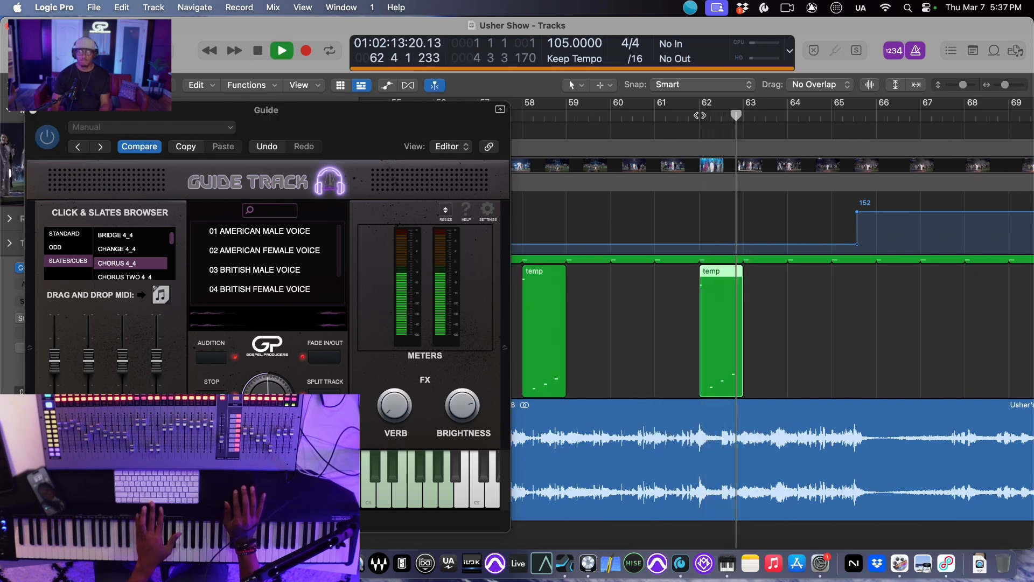
{"action": "key", "text": "space"}
Add the BREAK 4_4 cue to the Guide track at bar 61, directly before the CHORUS cue, and play it back
{"action": "left_click", "coordinate": [611, 115]}
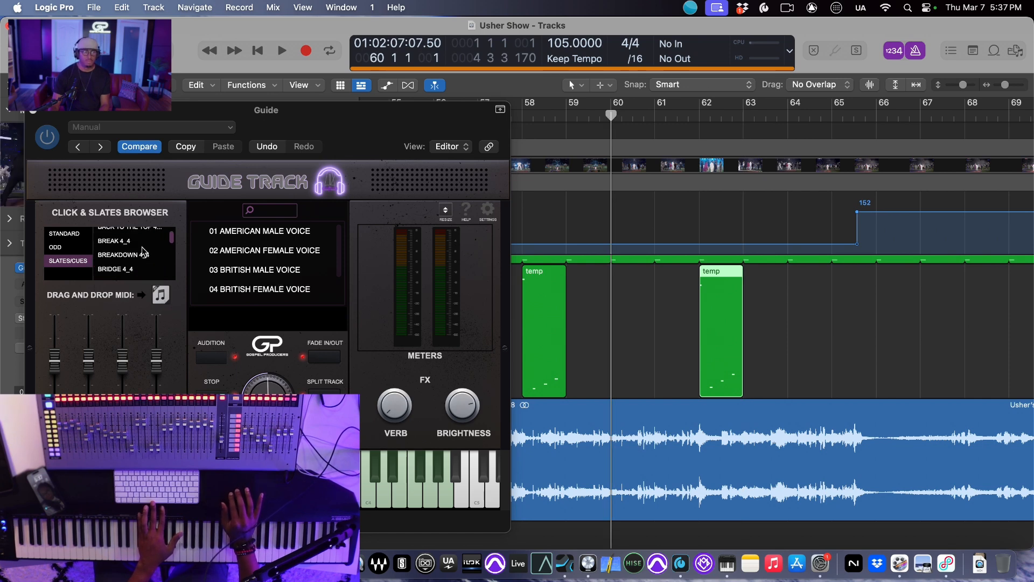
{"action": "left_click", "coordinate": [119, 243]}
{"action": "left_click_drag", "start_coordinate": [161, 296], "coordinate": [612, 355]}
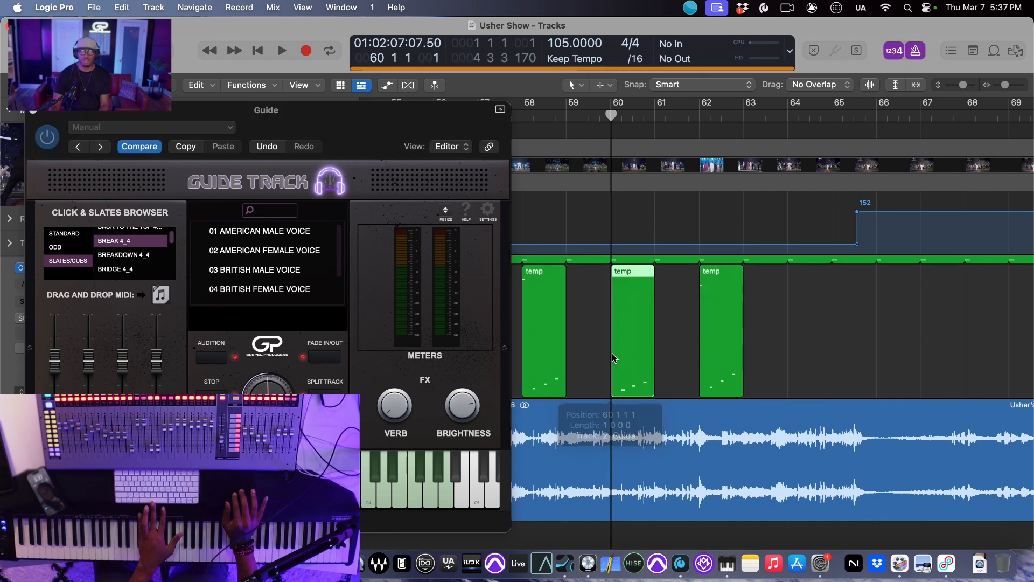
{"action": "left_click", "coordinate": [644, 323]}
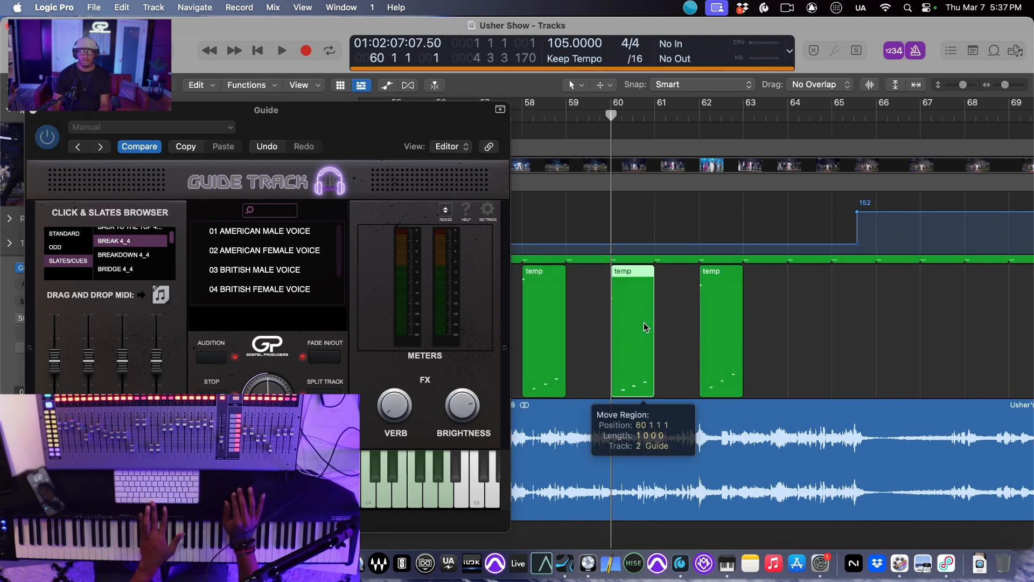
{"action": "left_click_drag", "start_coordinate": [672, 278], "coordinate": [684, 277]}
{"action": "key", "text": "space"}
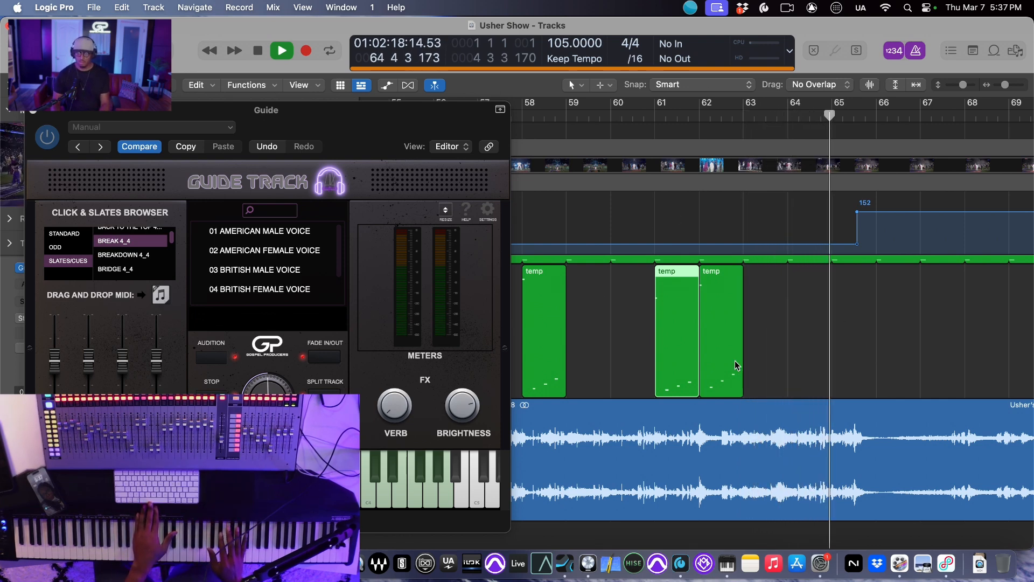
Record a keyboard-triggered cue into bar 65 of the Guide track, starting playback from about bar 63
{"action": "key", "text": "space"}
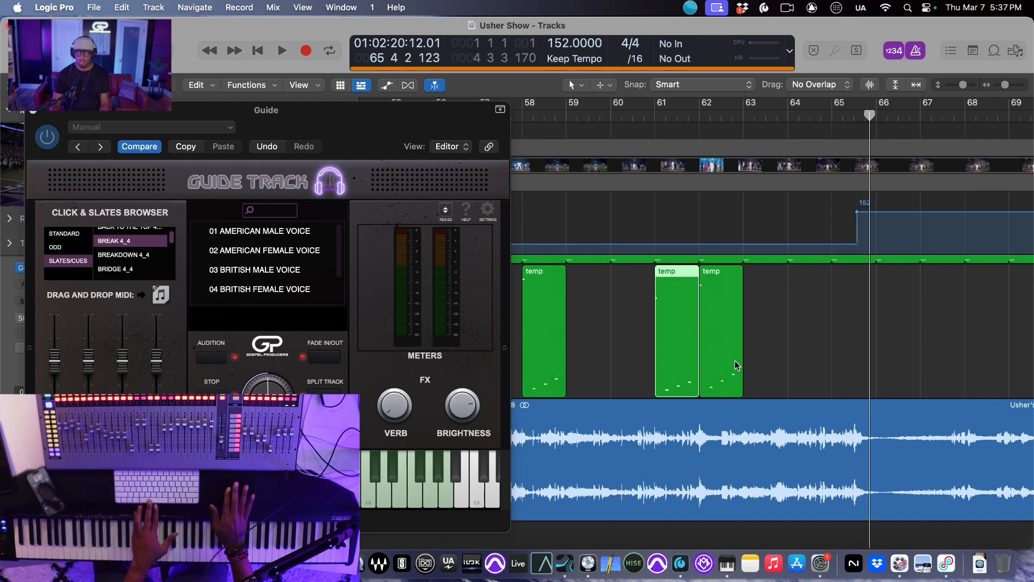
{"action": "left_click", "coordinate": [796, 117]}
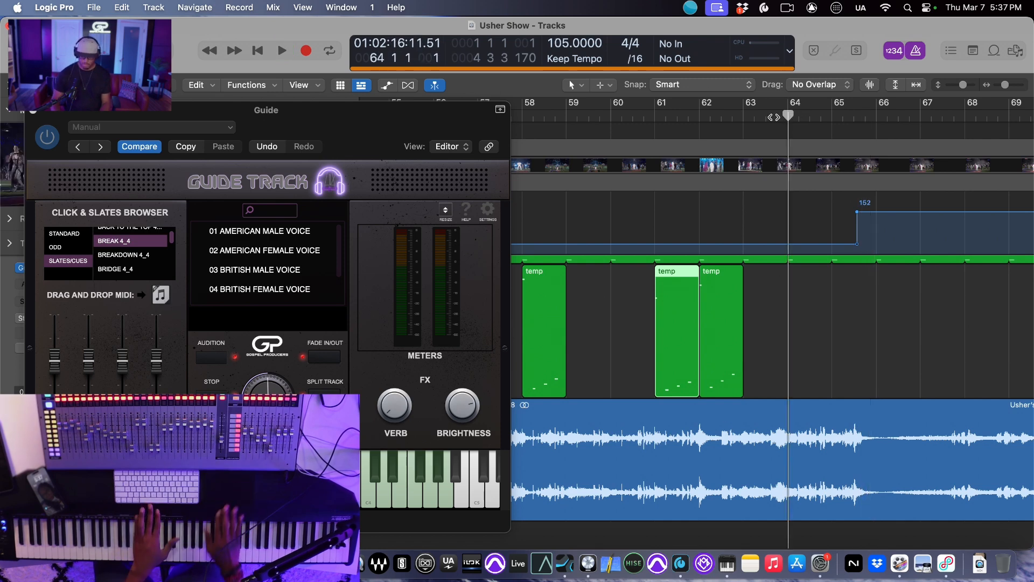
{"action": "left_click", "coordinate": [747, 116]}
{"action": "key", "text": "space"}
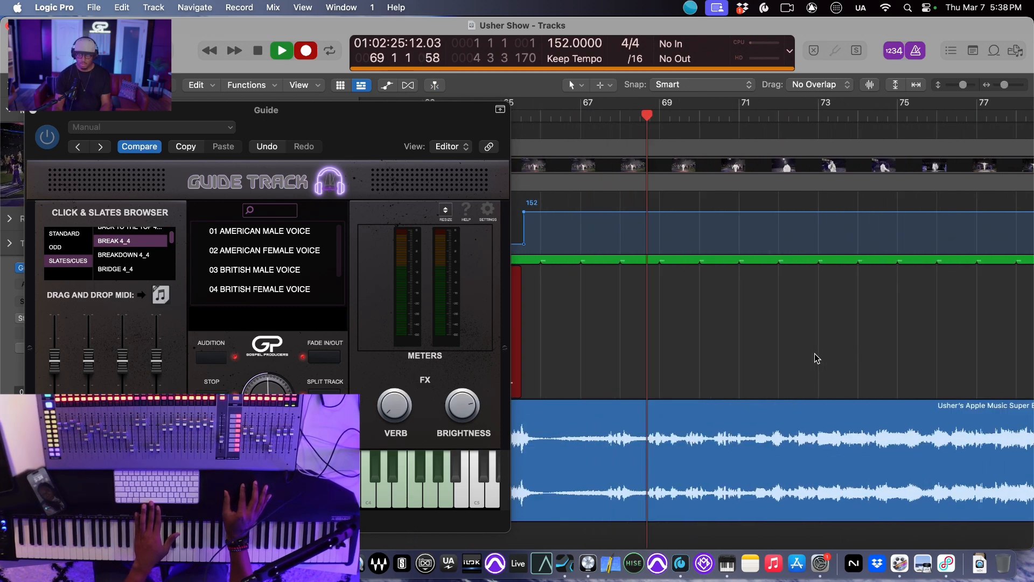
{"action": "key", "text": "space"}
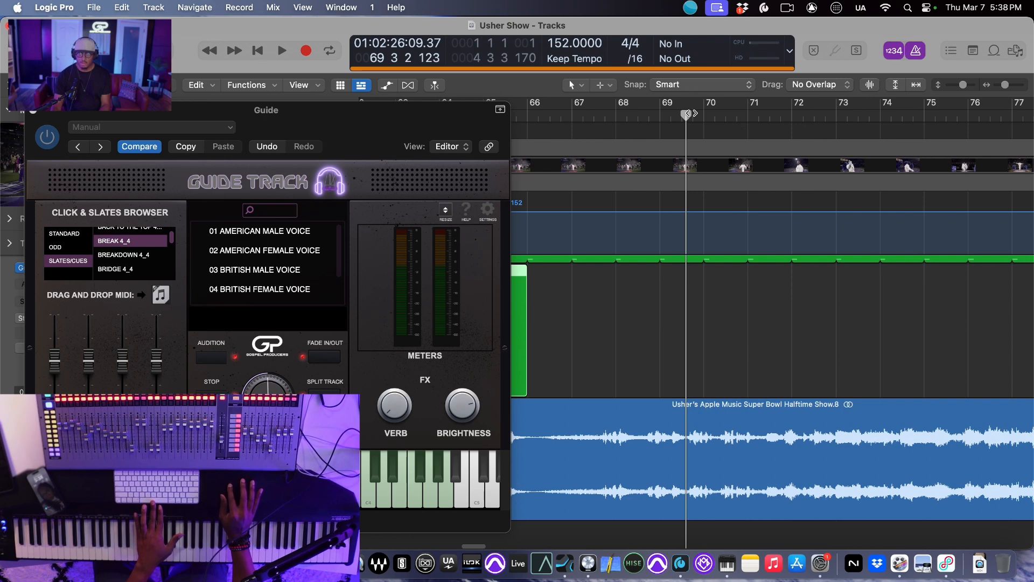
Listen for the next section's entry, place the INTRO 4_4 cue at bar 71 on the Guide track, and play it back
{"action": "left_click_drag", "start_coordinate": [686, 116], "coordinate": [801, 124]}
{"action": "key", "text": "space"}
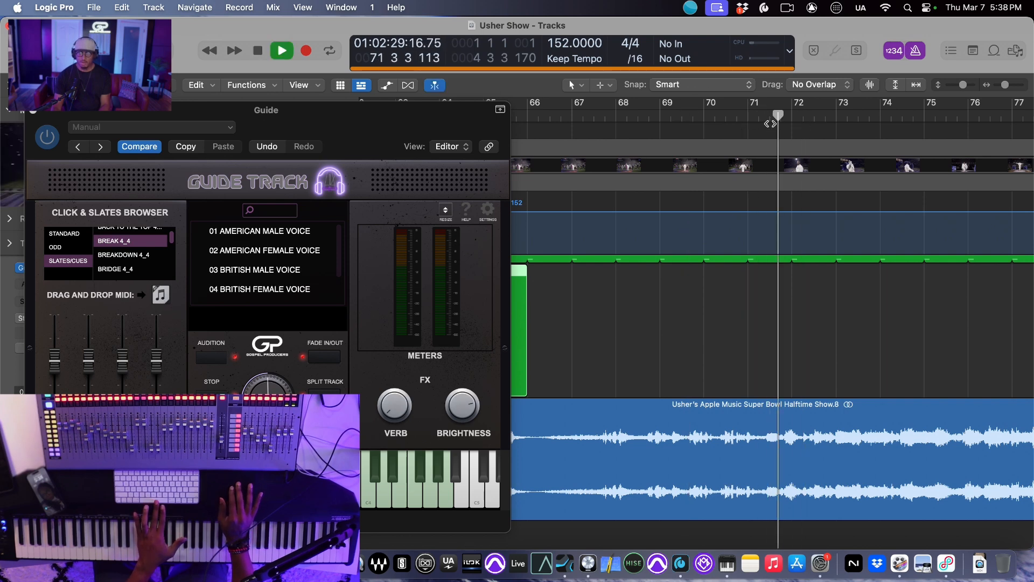
{"action": "left_click", "coordinate": [676, 113]}
{"action": "key", "text": "space"}
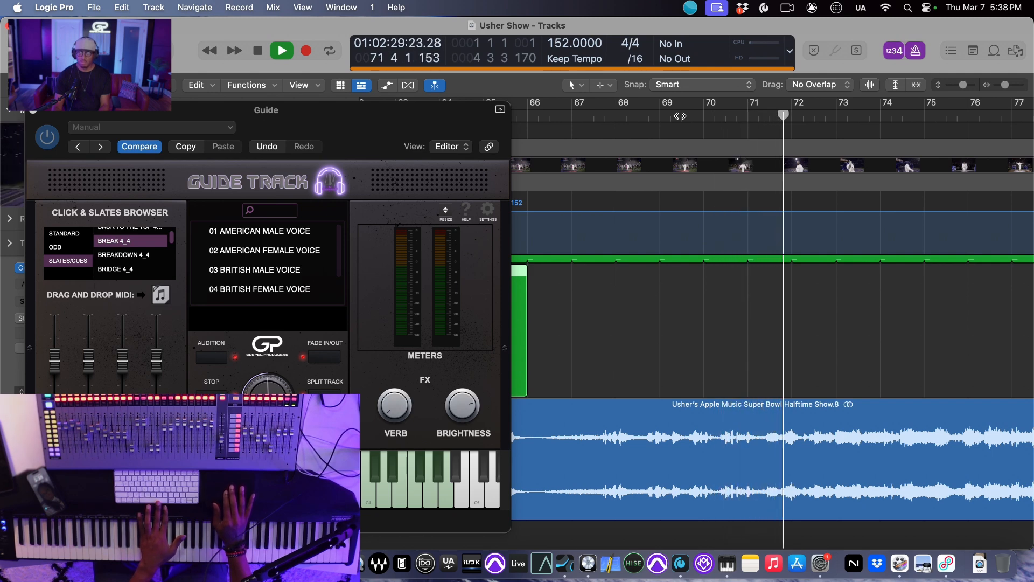
{"action": "left_click", "coordinate": [680, 114]}
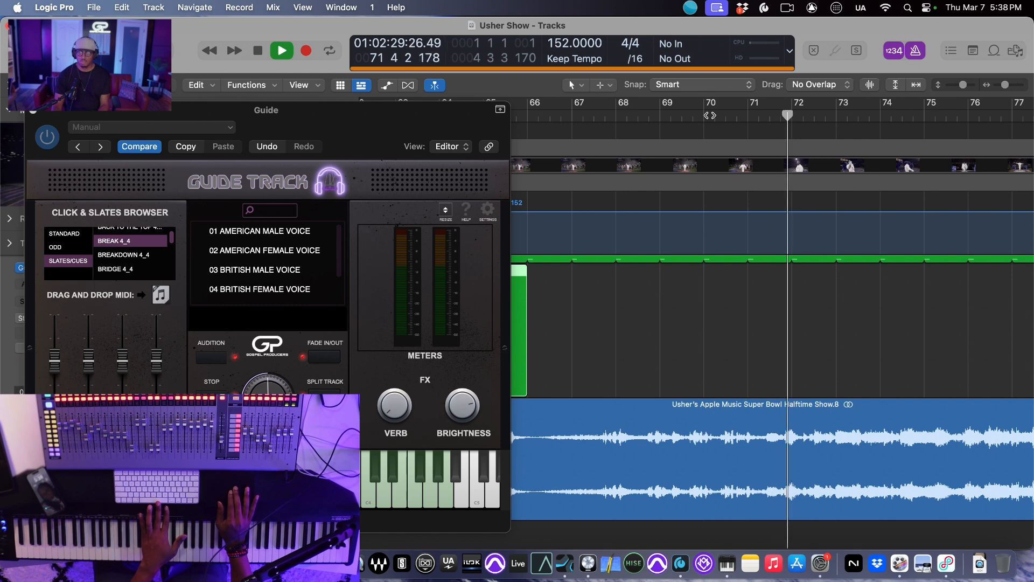
{"action": "key", "text": "space"}
{"action": "left_click", "coordinate": [702, 116]}
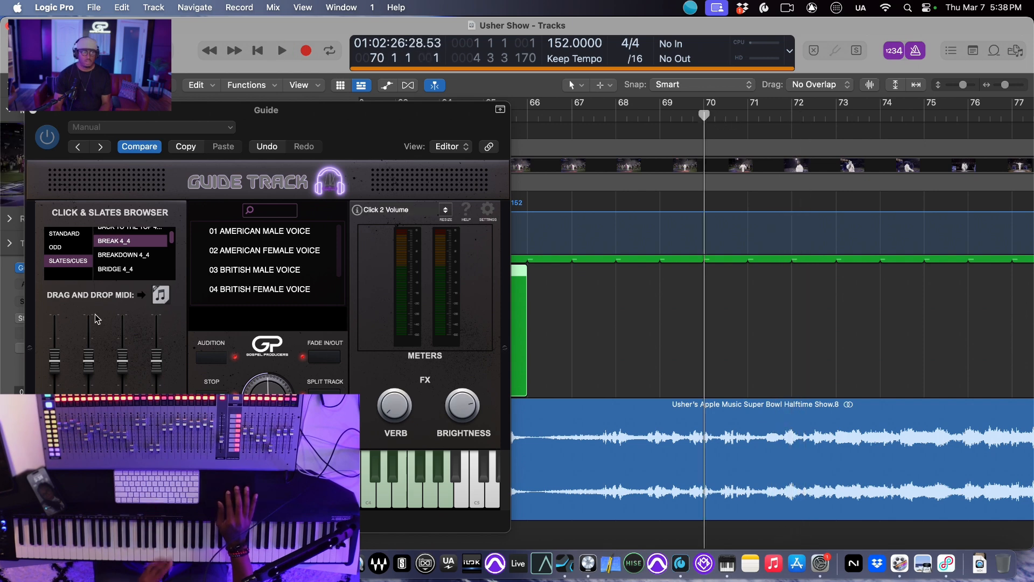
{"action": "scroll", "coordinate": [114, 264], "scroll_direction": "down", "scroll_amount": 3}
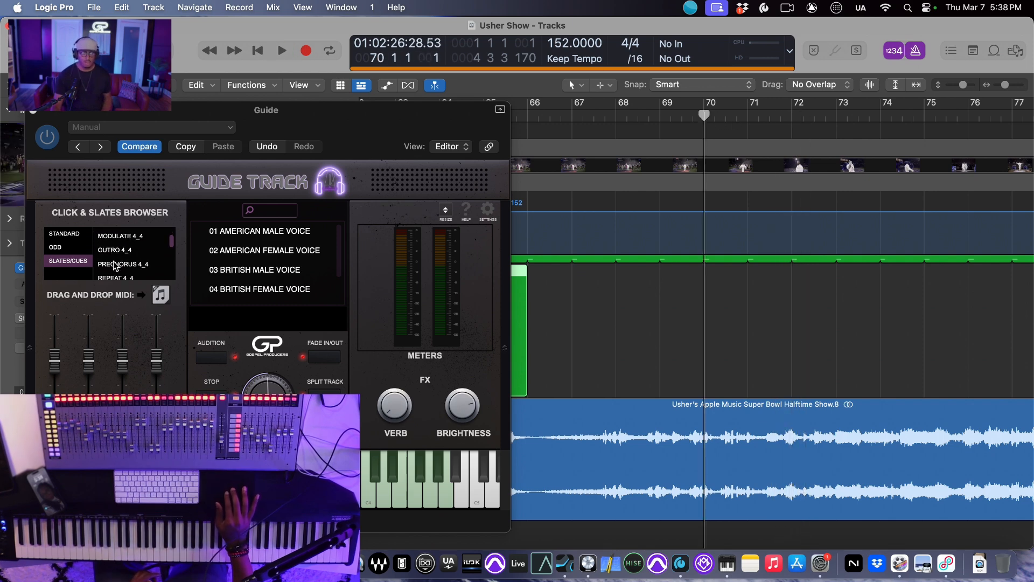
{"action": "left_click", "coordinate": [114, 261]}
{"action": "left_click_drag", "start_coordinate": [162, 294], "coordinate": [747, 341]}
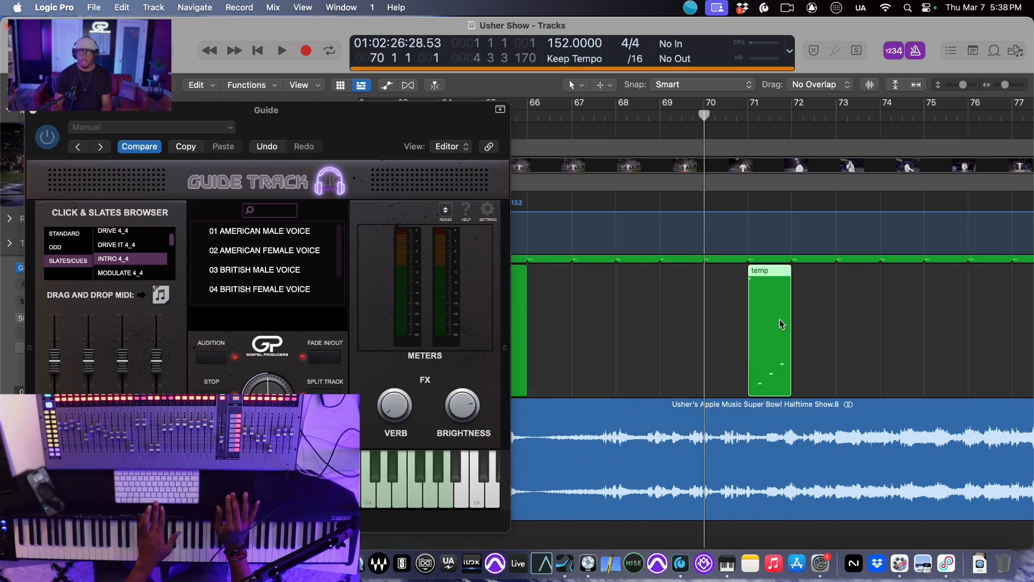
{"action": "double_click", "coordinate": [747, 112]}
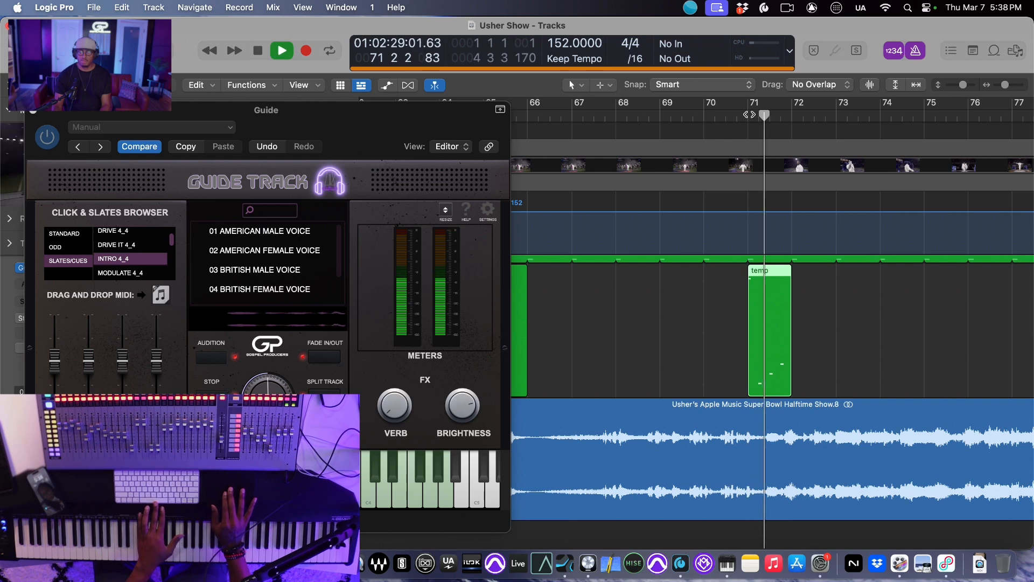
Place the DRIVE IT 4_4 cue at bar 77 on the Guide track, and play it back
{"action": "scroll", "coordinate": [744, 301], "scroll_direction": "right", "scroll_amount": 6}
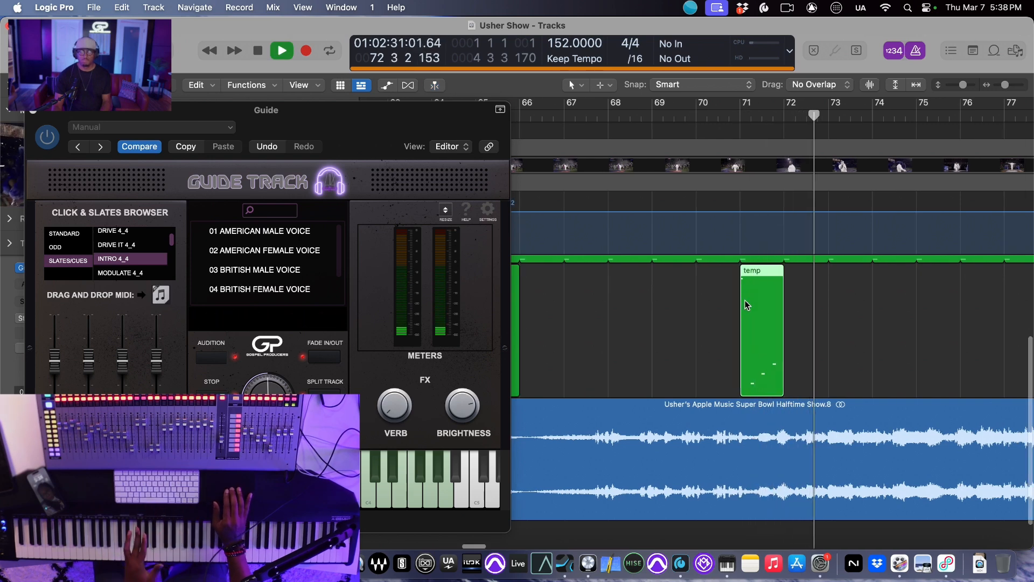
{"action": "scroll", "coordinate": [745, 305], "scroll_direction": "right", "scroll_amount": 3}
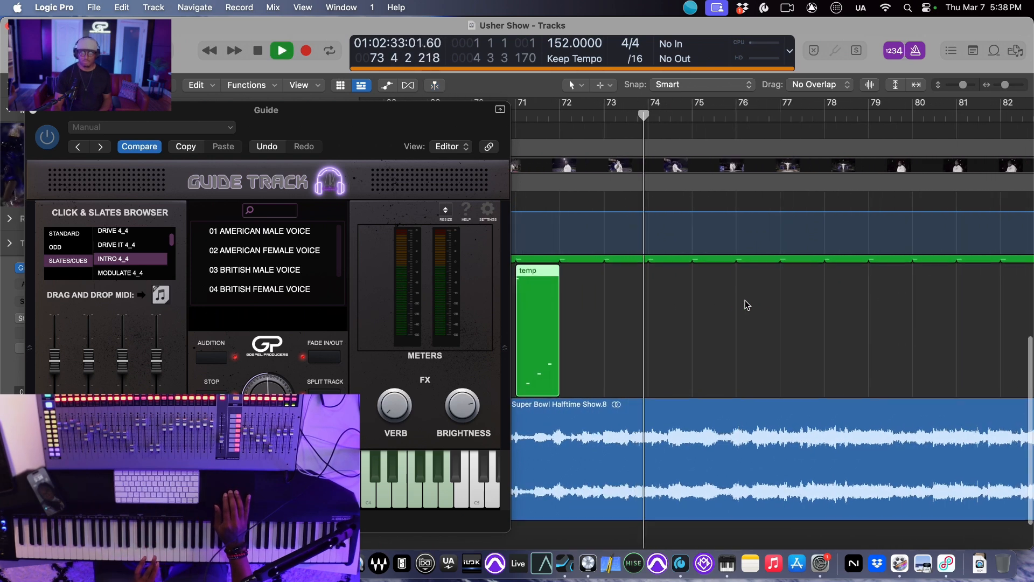
{"action": "scroll", "coordinate": [745, 299], "scroll_direction": "right", "scroll_amount": 2}
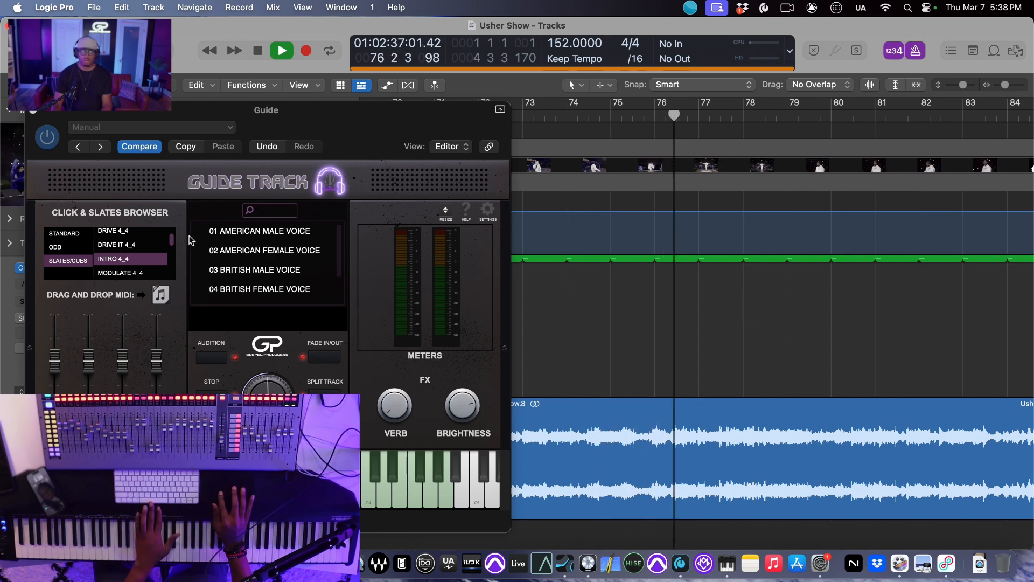
{"action": "left_click", "coordinate": [117, 233]}
{"action": "left_click", "coordinate": [115, 249]}
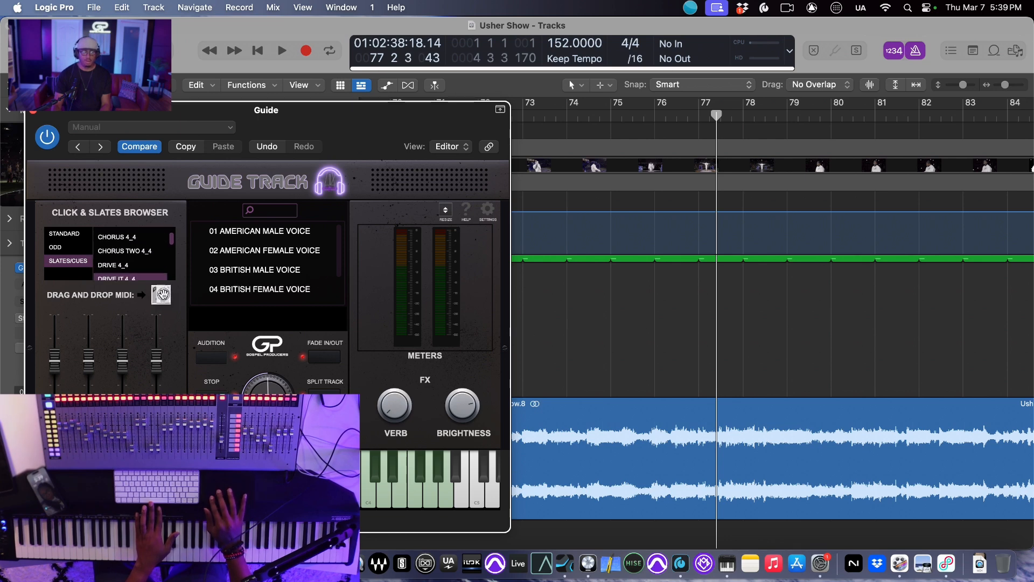
{"action": "left_click_drag", "start_coordinate": [163, 294], "coordinate": [699, 343]}
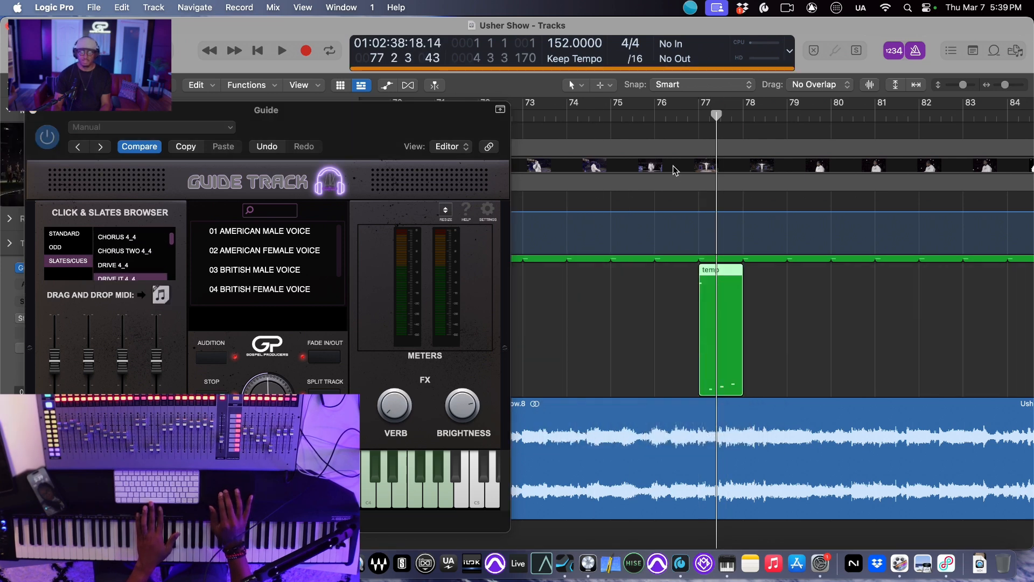
{"action": "double_click", "coordinate": [666, 116]}
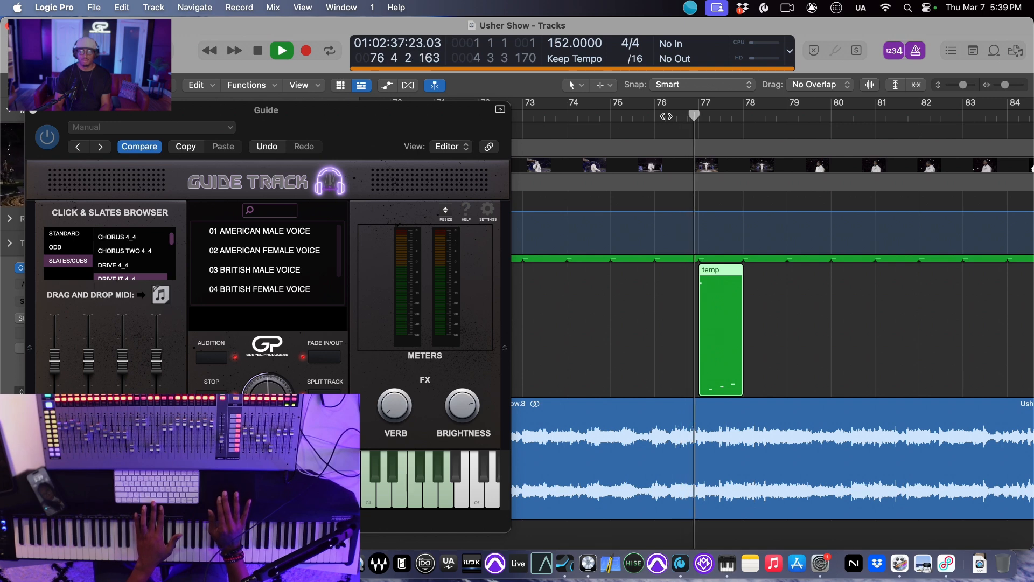
Move the DRIVE IT cue one bar earlier to bar 76, and play it back
{"action": "key", "text": "space"}
{"action": "left_click_drag", "start_coordinate": [725, 270], "coordinate": [680, 272]}
{"action": "double_click", "coordinate": [633, 123]}
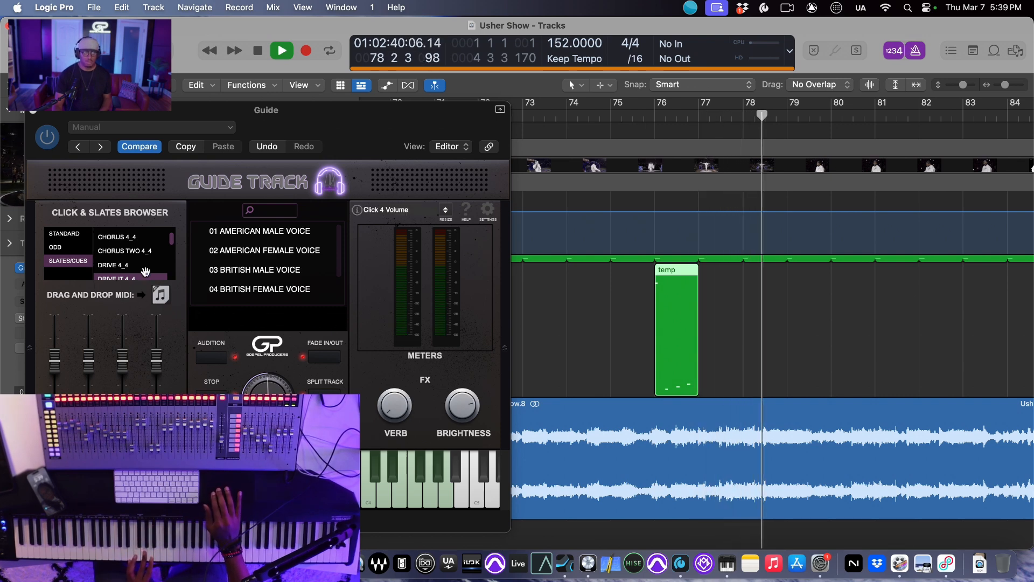
Place the VERSE 4_4 cue at bar 83 on the Guide track while the song keeps playing
{"action": "scroll", "coordinate": [145, 272], "scroll_direction": "down", "scroll_amount": 5}
{"action": "scroll", "coordinate": [146, 276], "scroll_direction": "down", "scroll_amount": 5}
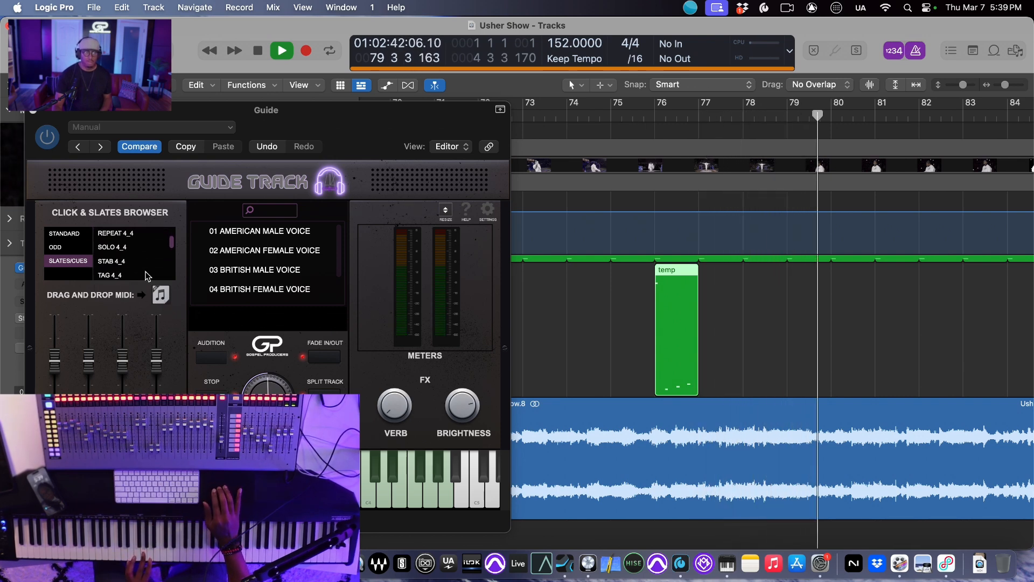
{"action": "scroll", "coordinate": [147, 275], "scroll_direction": "down", "scroll_amount": 1}
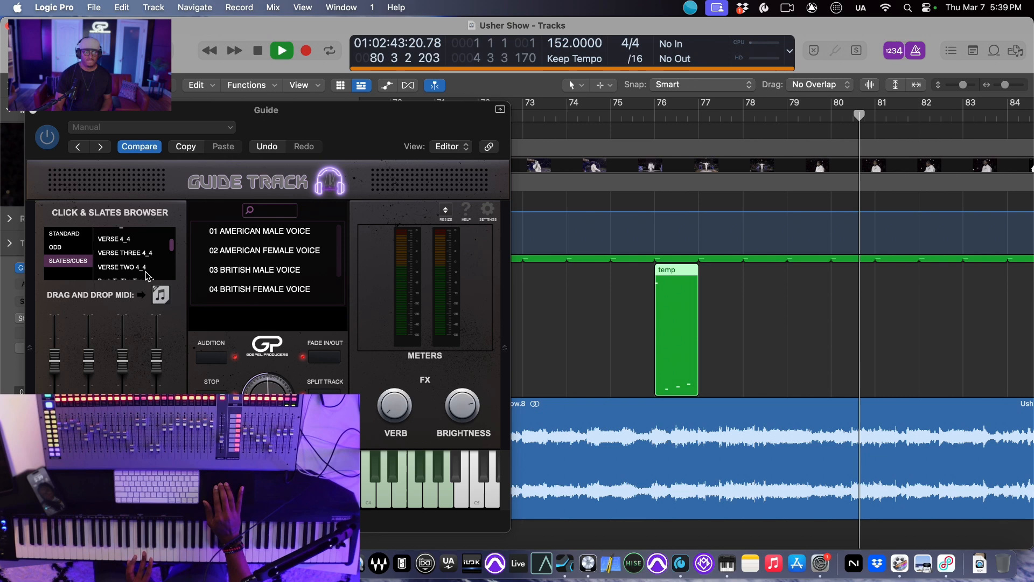
{"action": "left_click", "coordinate": [129, 239]}
{"action": "left_click_drag", "start_coordinate": [161, 296], "coordinate": [971, 331]}
{"action": "scroll", "coordinate": [878, 363], "scroll_direction": "right", "scroll_amount": 5}
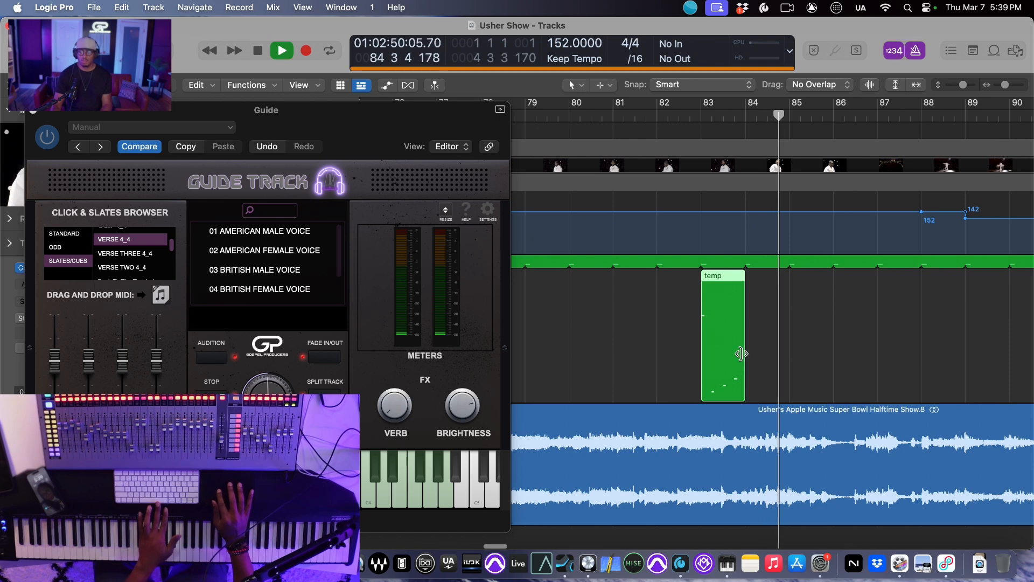
Move the VERSE cue one bar later to bar 84, and play it back from about bar 81
{"action": "key", "text": "space"}
{"action": "left_click_drag", "start_coordinate": [733, 278], "coordinate": [774, 283]}
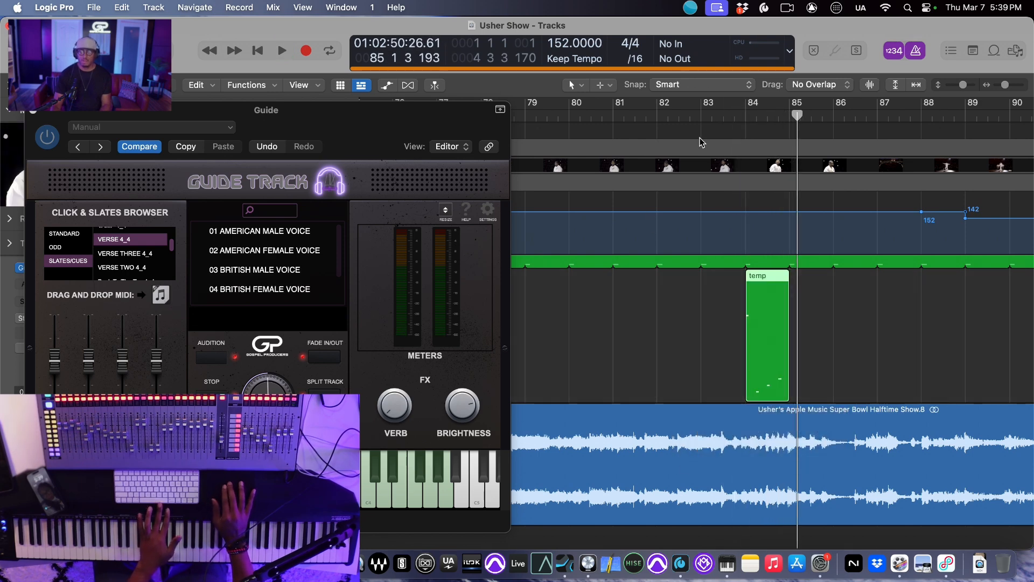
{"action": "left_click", "coordinate": [639, 115]}
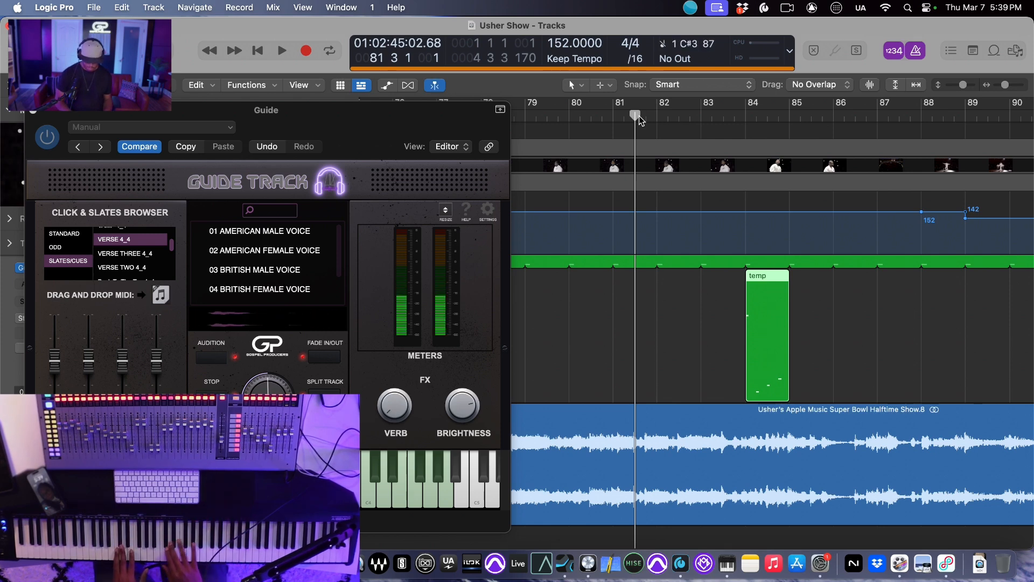
{"action": "key", "text": "space"}
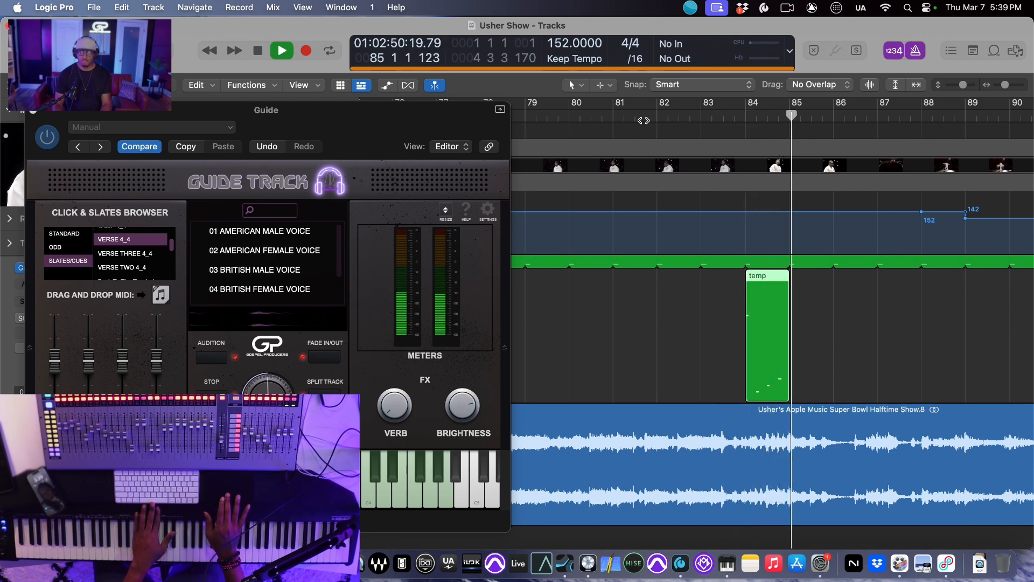
Play from bar 82 and record an extra cue note into the VERSE cue region near the end of bar 84
{"action": "key", "text": "space"}
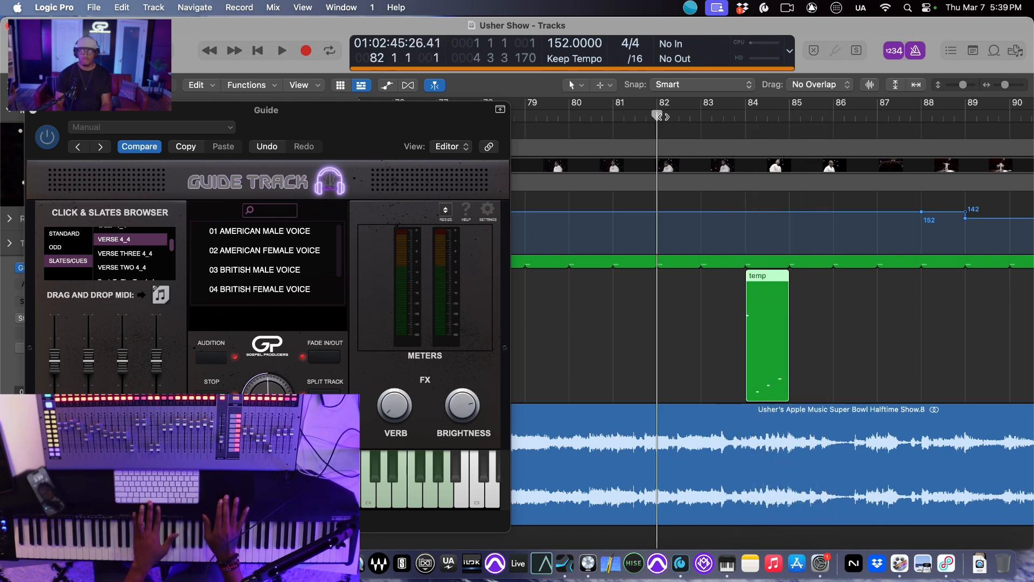
{"action": "key", "text": "space"}
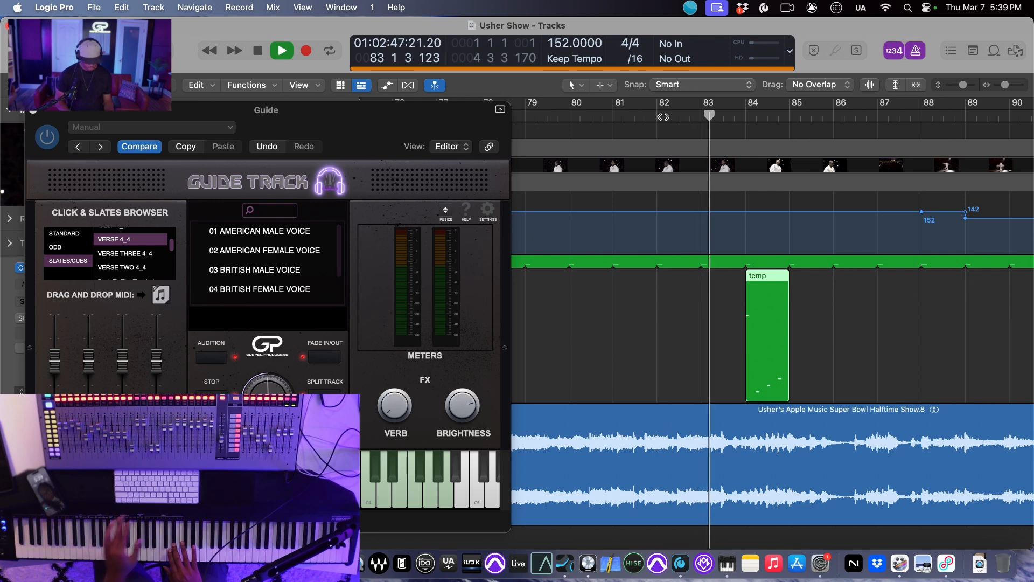
{"action": "key", "text": "r"}
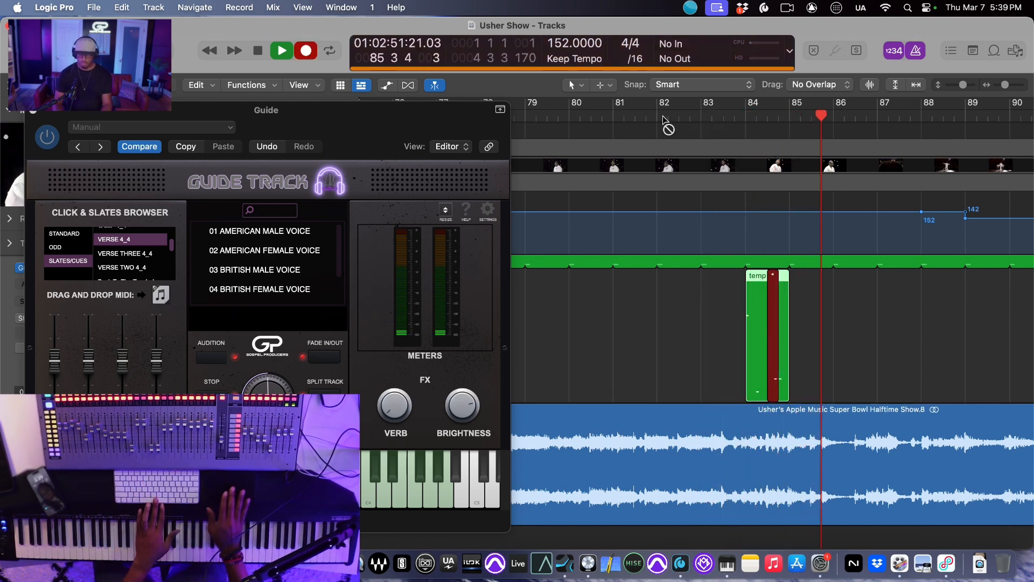
{"action": "key", "text": "space"}
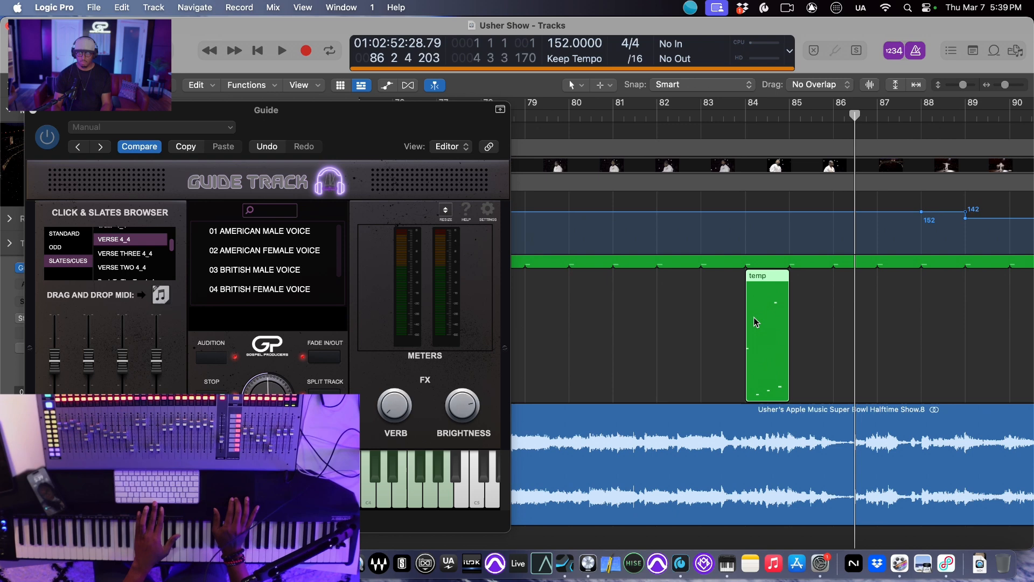
In the VERSE cue region, move the recorded note to beat 4 of bar 84, delete the original count note there, and play it back
{"action": "double_click", "coordinate": [777, 348]}
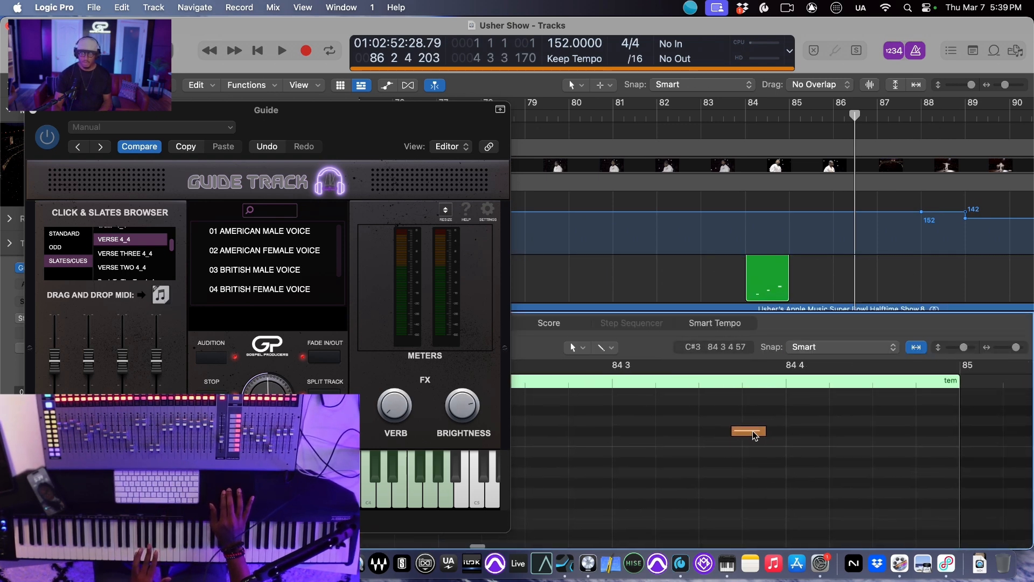
{"action": "left_click", "coordinate": [754, 435]}
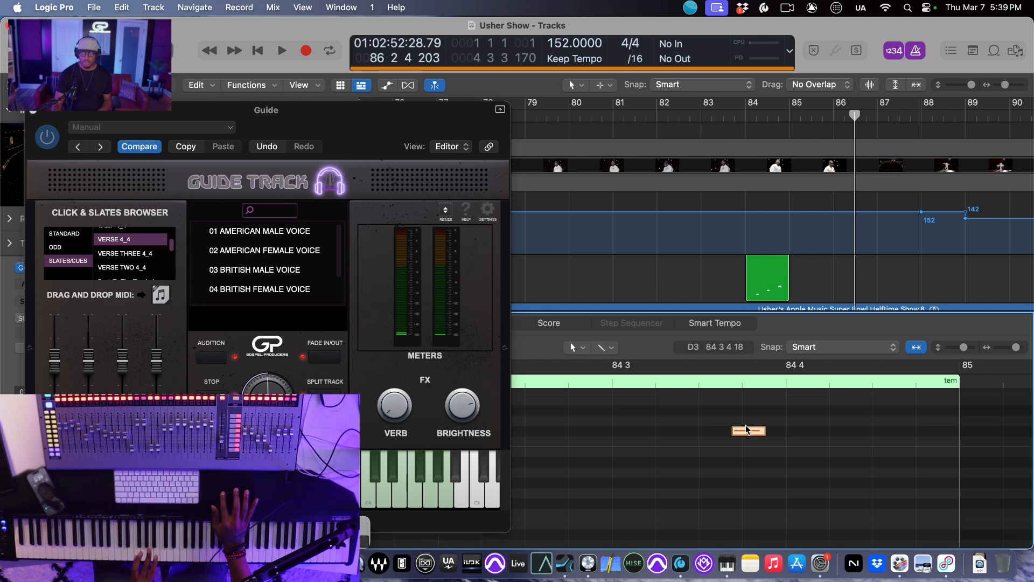
{"action": "left_click_drag", "start_coordinate": [750, 435], "coordinate": [804, 435]}
{"action": "scroll", "coordinate": [762, 448], "scroll_direction": "down", "scroll_amount": 5}
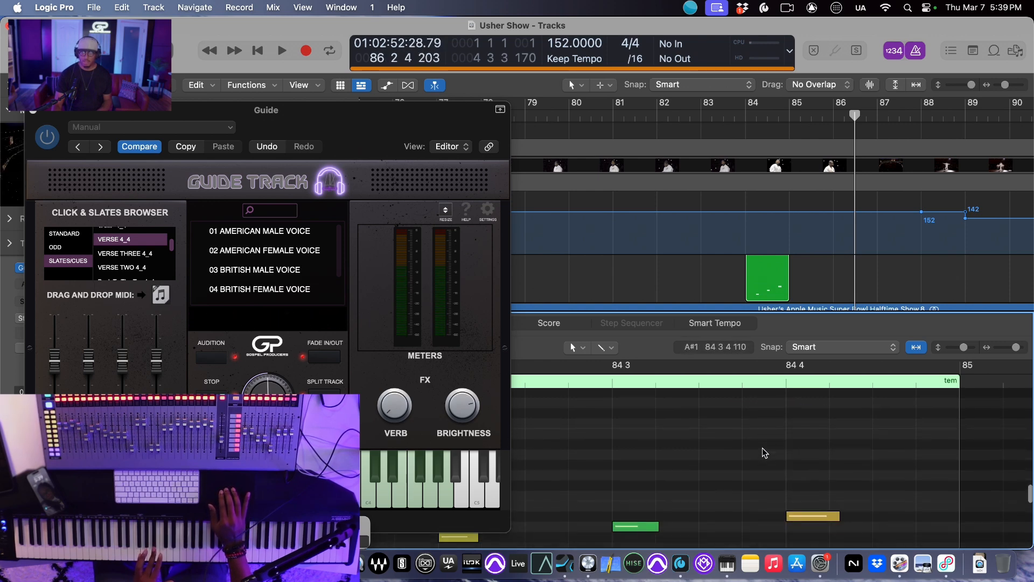
{"action": "left_click", "coordinate": [807, 510]}
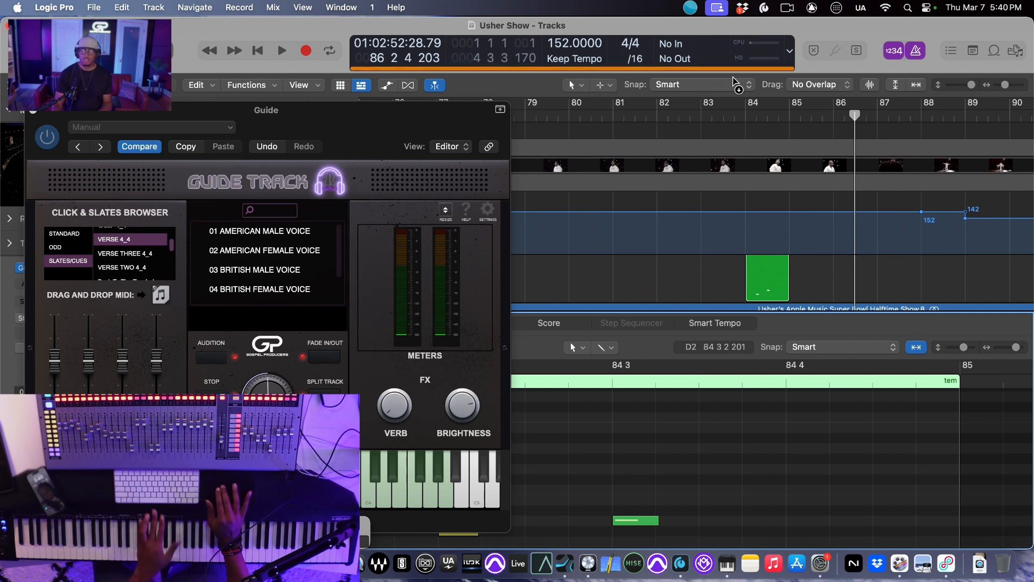
{"action": "left_click", "coordinate": [695, 117]}
{"action": "key", "text": "space"}
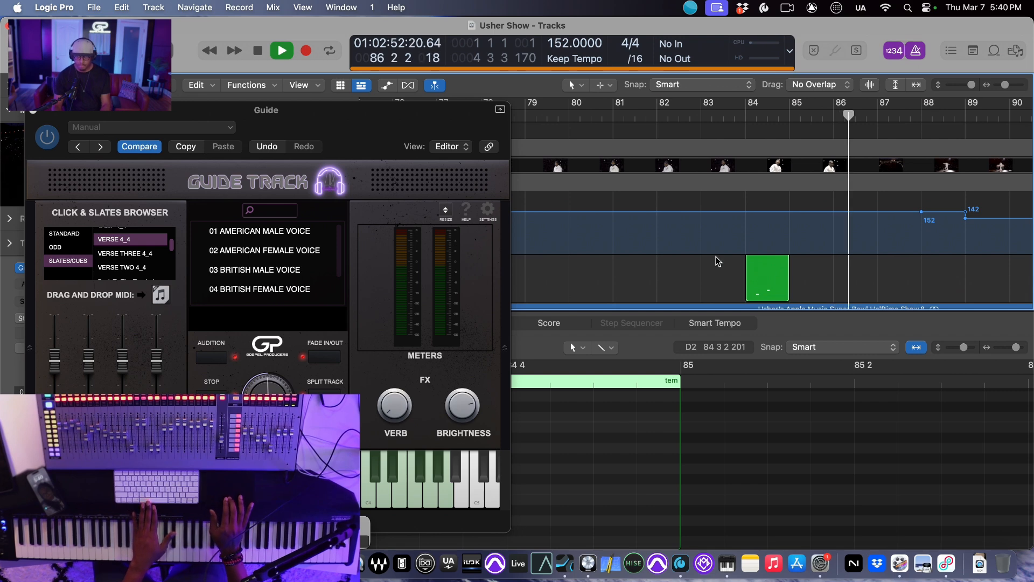
Record a cue note on the Guide track near the end of bar 86, starting from just before the bar
{"action": "scroll", "coordinate": [684, 275], "scroll_direction": "down", "scroll_amount": 2}
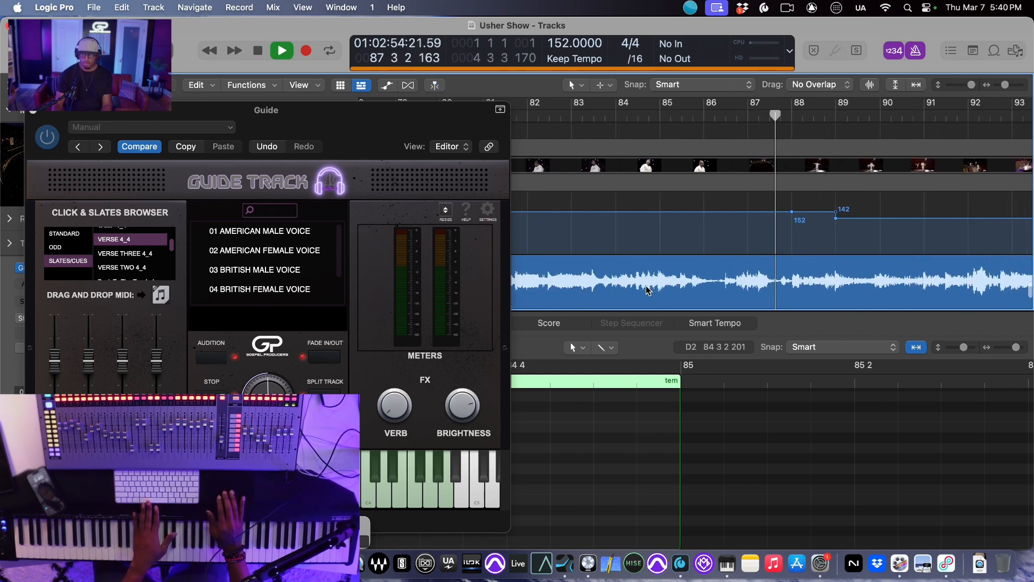
{"action": "left_click", "coordinate": [688, 118]}
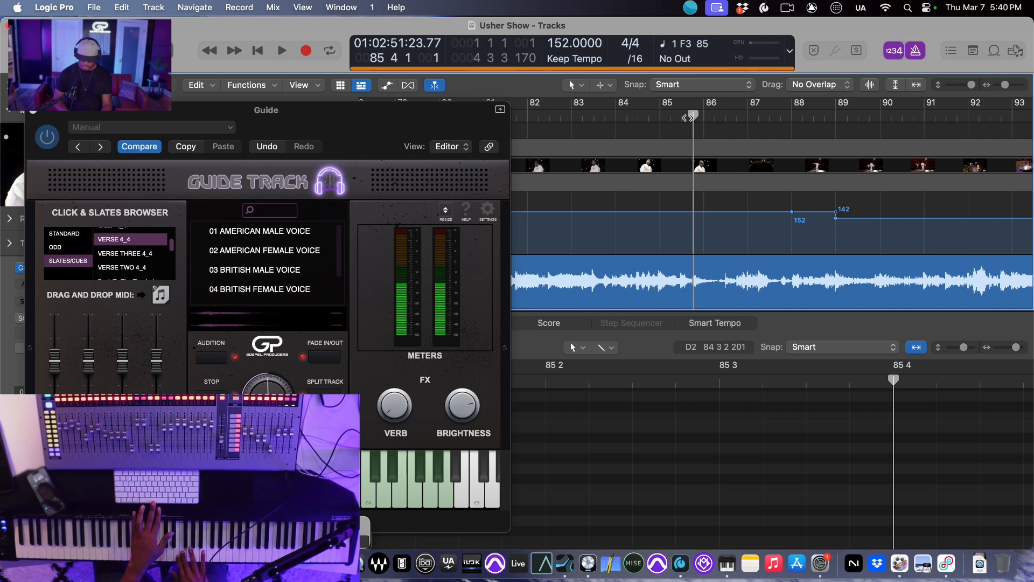
{"action": "key", "text": "r"}
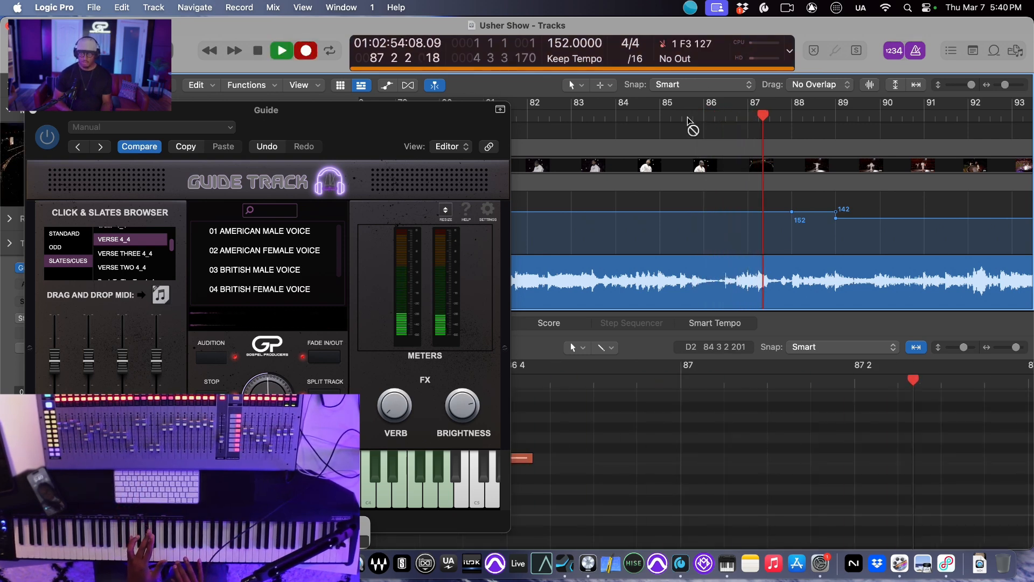
{"action": "key", "text": "space"}
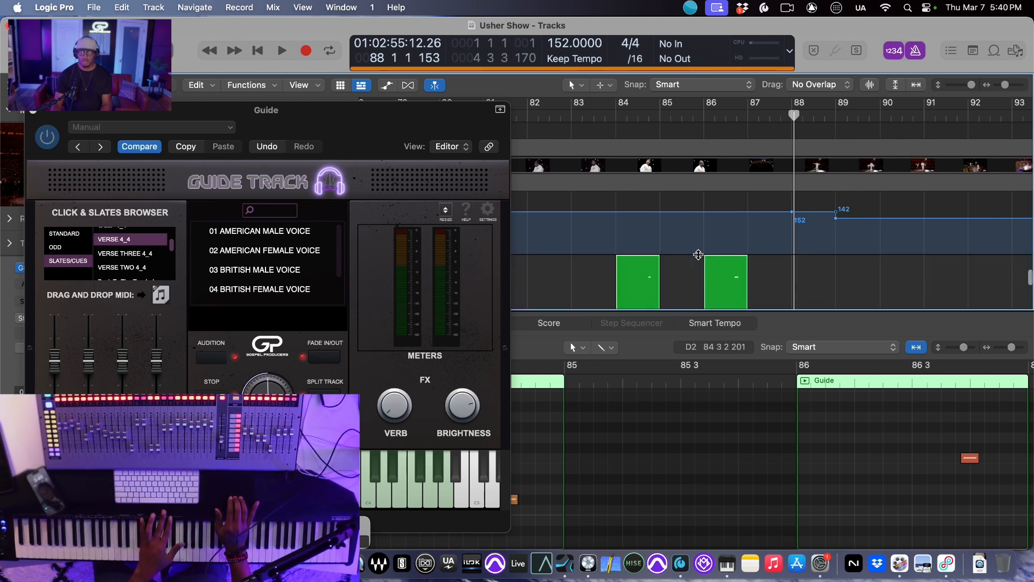
Play back the newly recorded cue from just before bar 86 and listen on past bar 90
{"action": "double_click", "coordinate": [694, 115]}
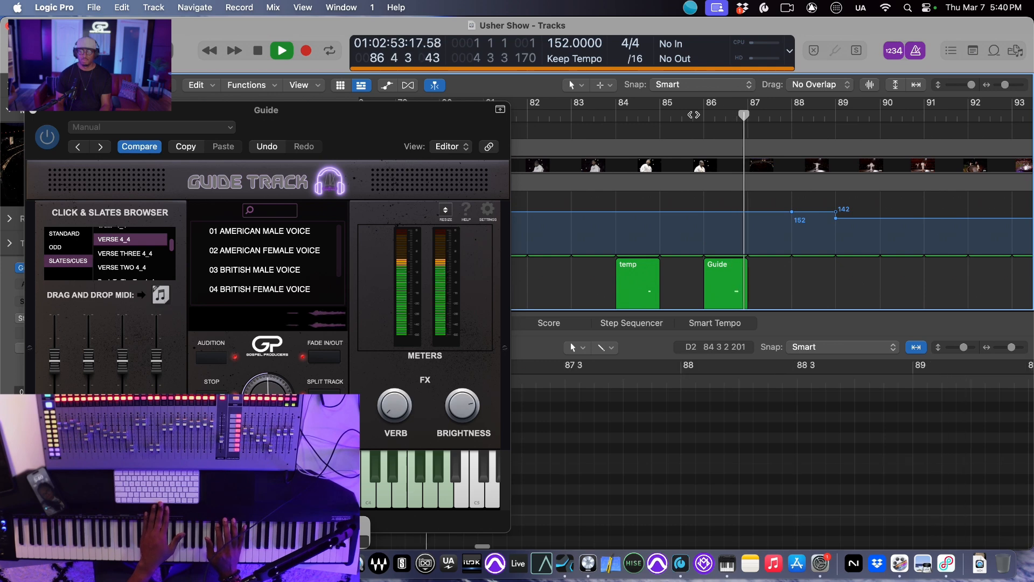
{"action": "scroll", "coordinate": [715, 250], "scroll_direction": "right", "scroll_amount": 3}
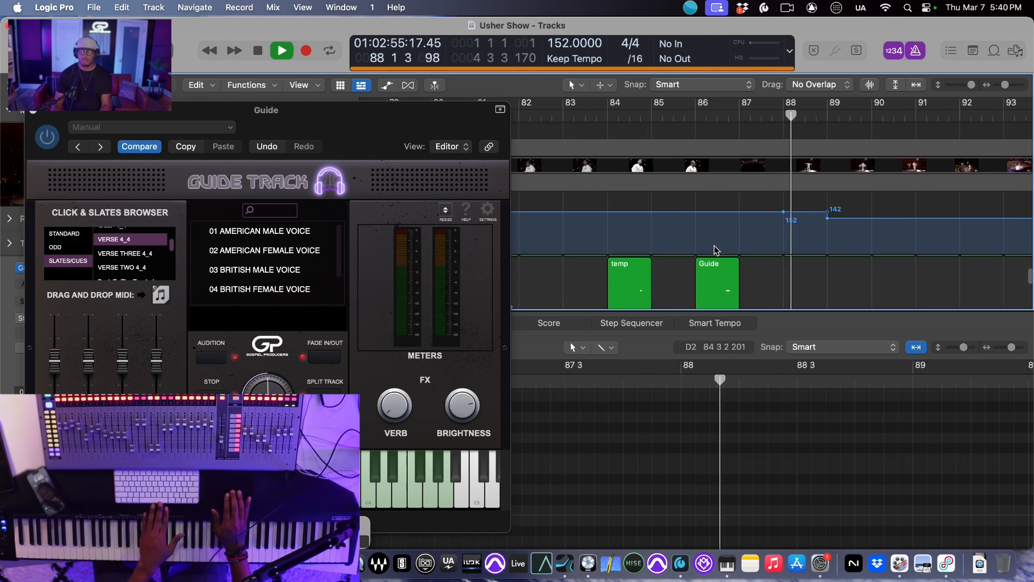
{"action": "scroll", "coordinate": [716, 250], "scroll_direction": "up", "scroll_amount": 1}
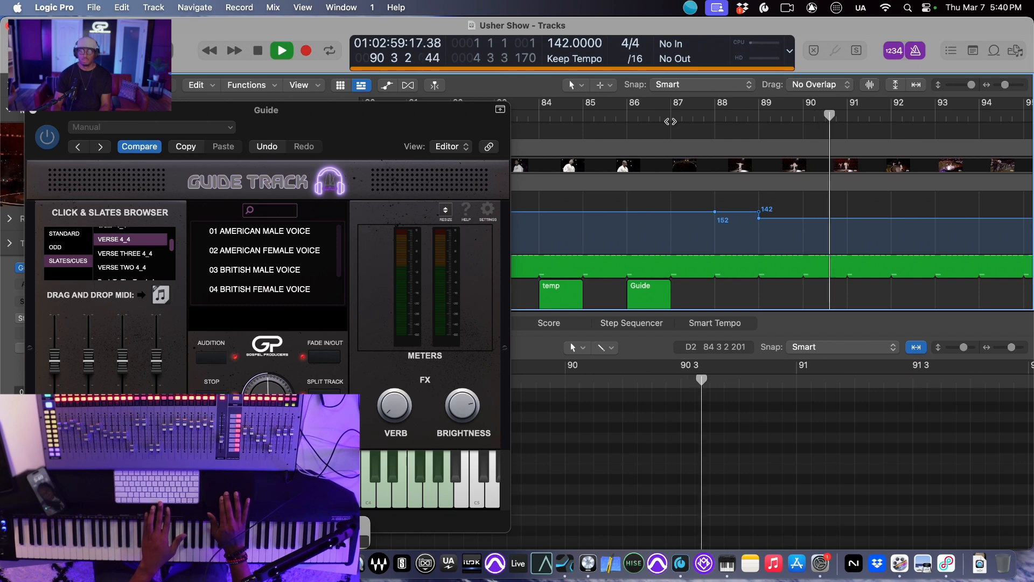
{"action": "key", "text": "space"}
Place the CHANGE 4_4 cue from the plug-in's slates at bar 88 on the Guide track
{"action": "left_click", "coordinate": [669, 121]}
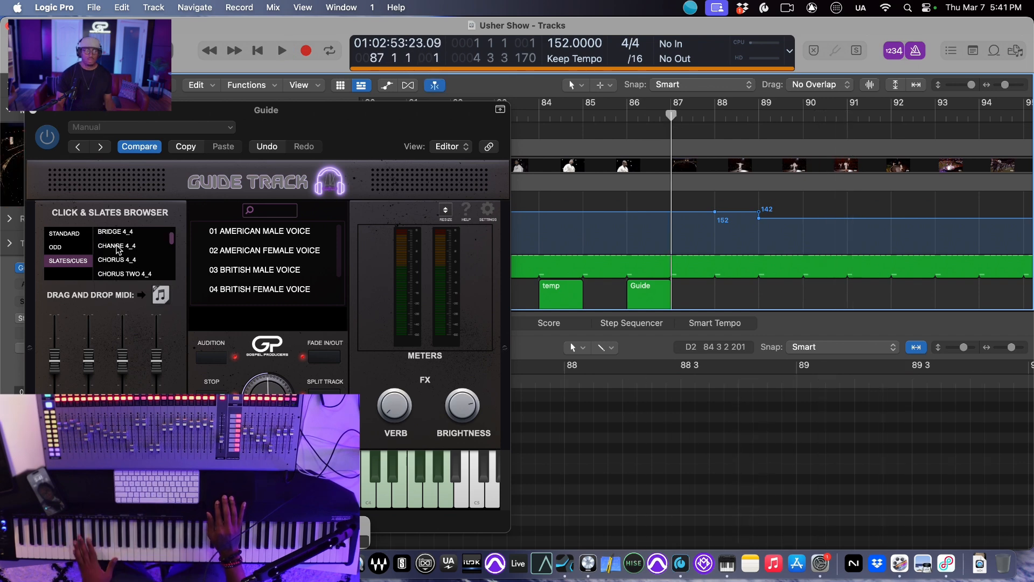
{"action": "left_click", "coordinate": [118, 247]}
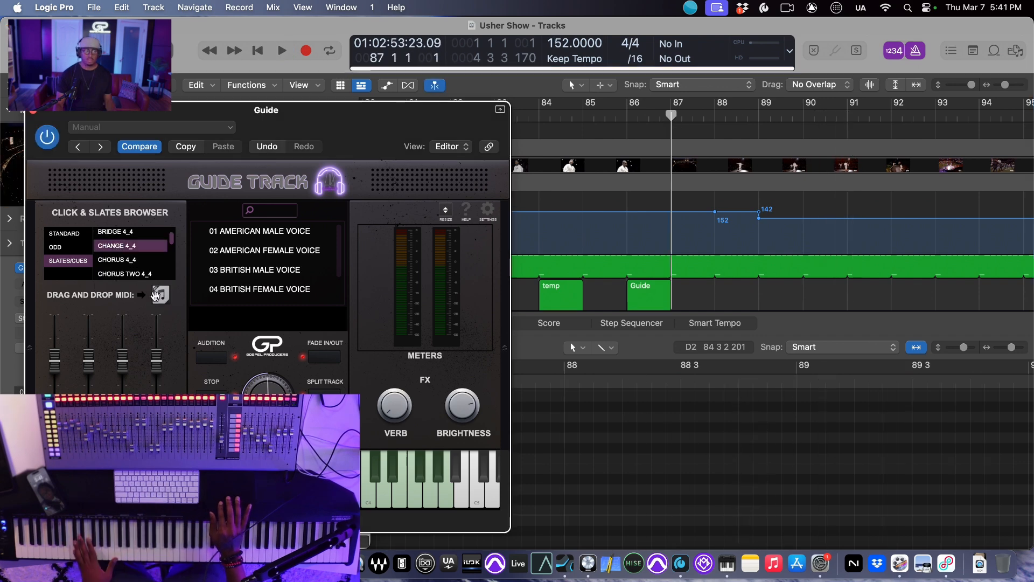
{"action": "left_click_drag", "start_coordinate": [160, 295], "coordinate": [735, 245]}
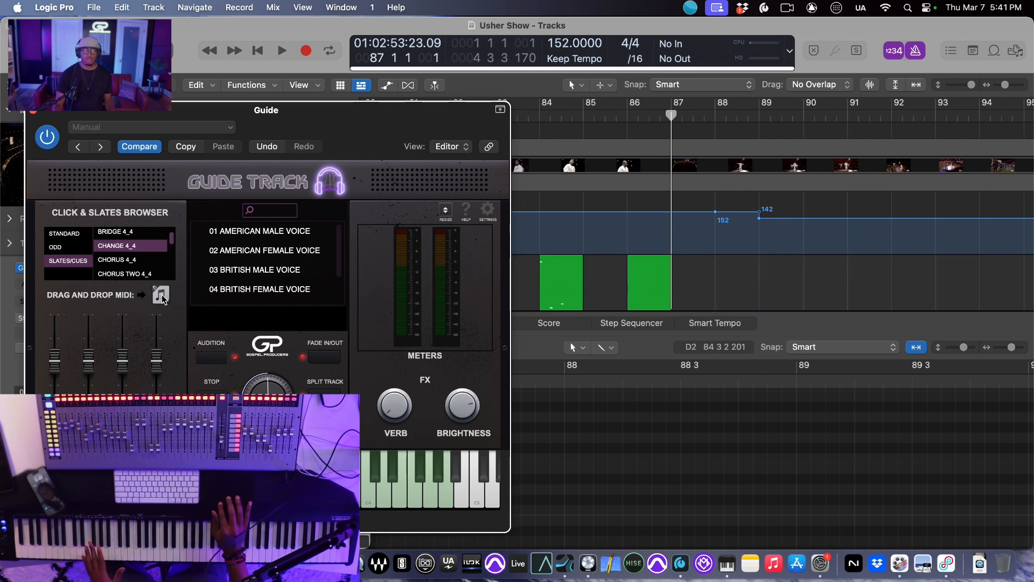
{"action": "left_click_drag", "start_coordinate": [161, 299], "coordinate": [716, 291]}
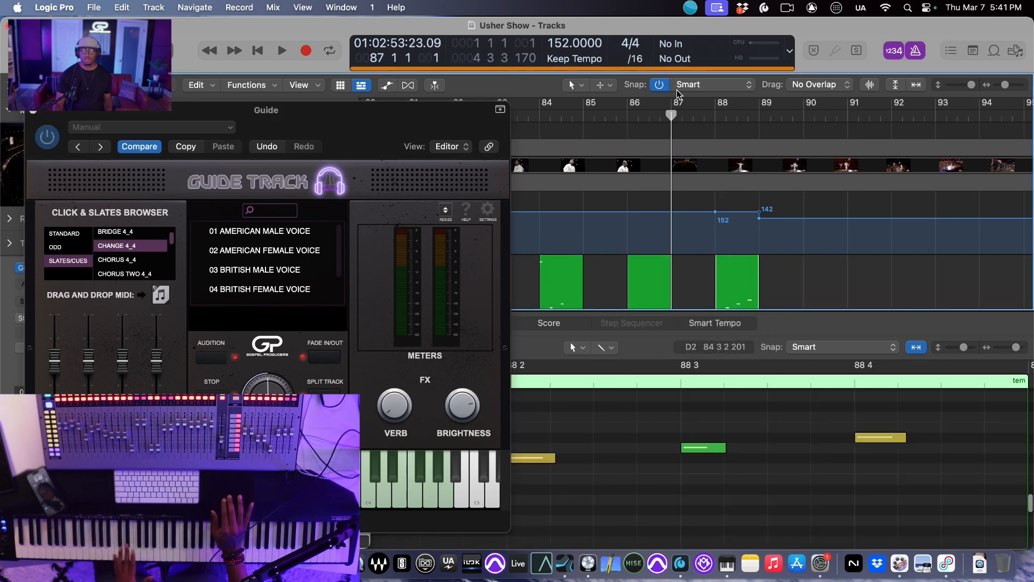
Delete the beat 4 count note from the CHANGE cue in bar 88 and run the song from about bar 87
{"action": "left_click", "coordinate": [883, 438]}
{"action": "key", "text": "Delete"}
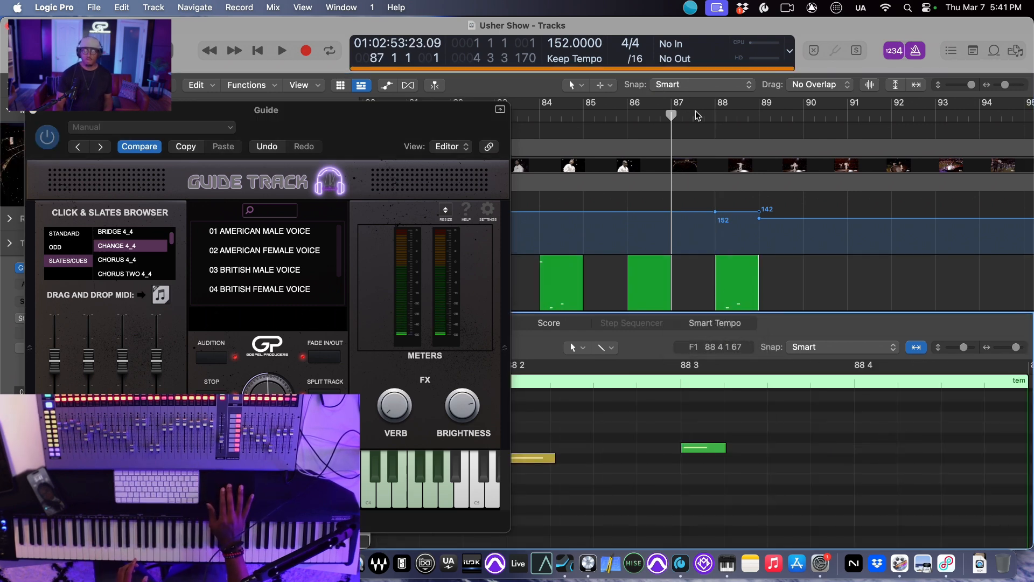
{"action": "left_click", "coordinate": [693, 119]}
{"action": "key", "text": "space"}
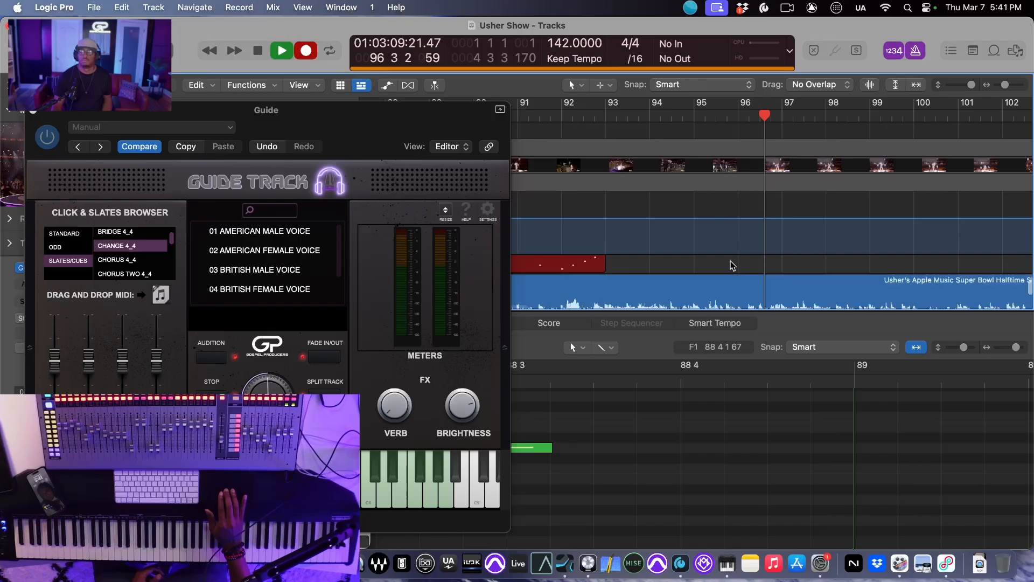
Hide the note editor and follow the Guide track and song audio around bars 96 to 106 while recording continues
{"action": "scroll", "coordinate": [732, 265], "scroll_direction": "down", "scroll_amount": 3}
{"action": "scroll", "coordinate": [731, 265], "scroll_direction": "right", "scroll_amount": 3}
{"action": "scroll", "coordinate": [732, 265], "scroll_direction": "up", "scroll_amount": 4}
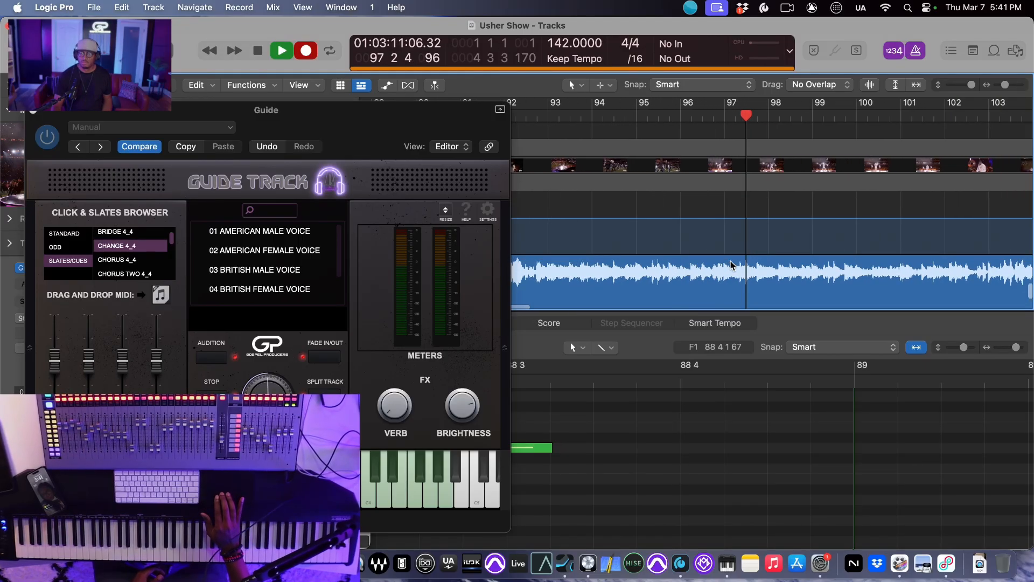
{"action": "scroll", "coordinate": [732, 265], "scroll_direction": "right", "scroll_amount": 6}
{"action": "scroll", "coordinate": [732, 265], "scroll_direction": "down", "scroll_amount": 2}
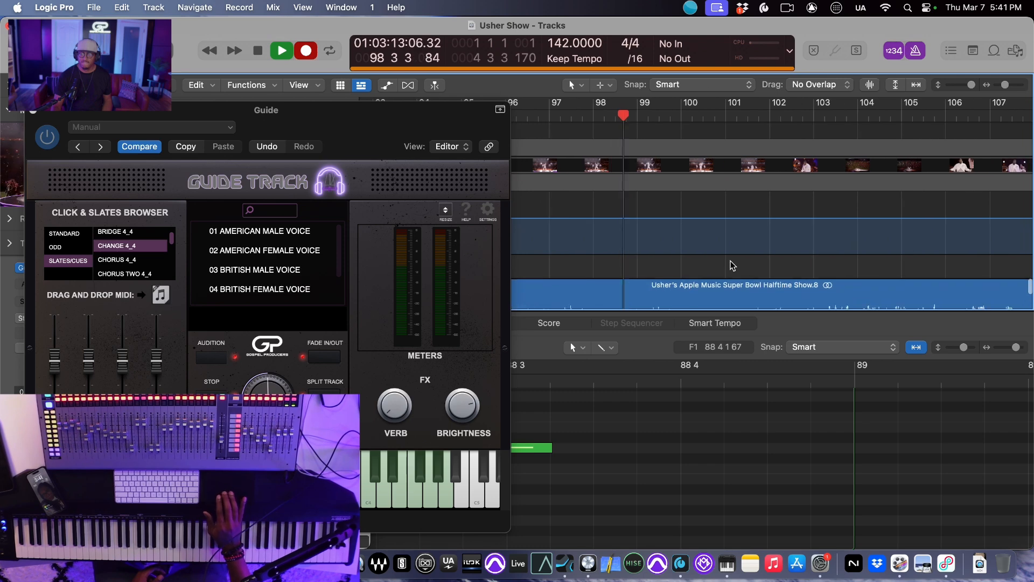
{"action": "left_click", "coordinate": [163, 50]}
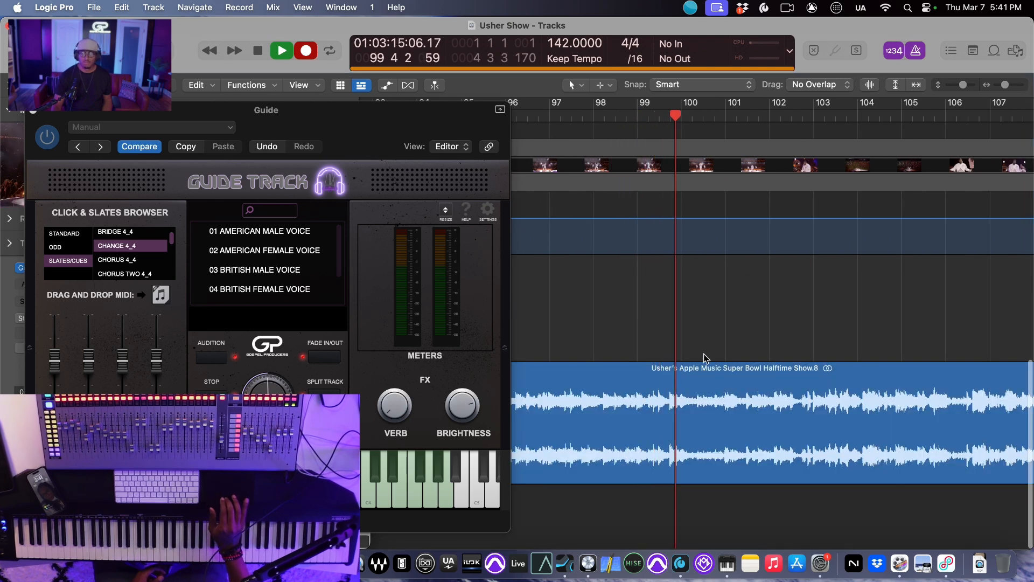
{"action": "scroll", "coordinate": [705, 358], "scroll_direction": "left", "scroll_amount": 2}
{"action": "scroll", "coordinate": [706, 358], "scroll_direction": "up", "scroll_amount": 1}
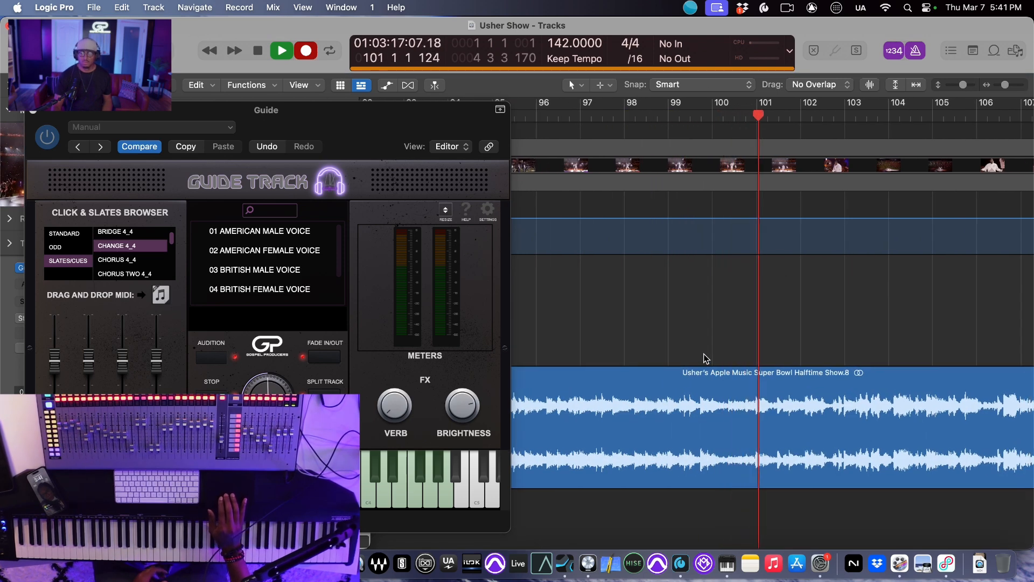
Record a run of spoken cue notes on the Guide track across bars 99 and 100
{"action": "left_click", "coordinate": [616, 116]}
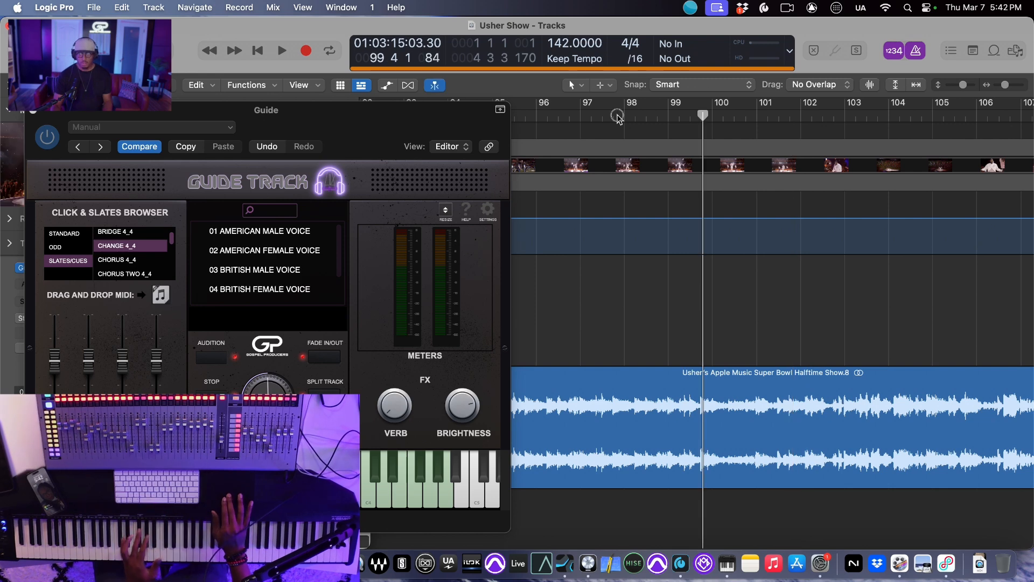
{"action": "key", "text": "r"}
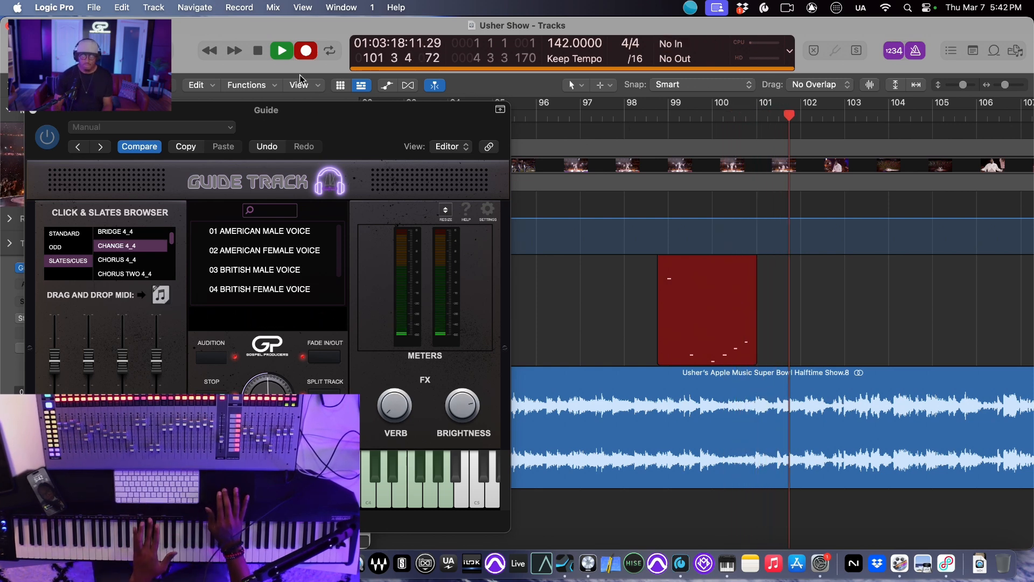
{"action": "key", "text": "r"}
{"action": "scroll", "coordinate": [784, 364], "scroll_direction": "right", "scroll_amount": 3}
{"action": "scroll", "coordinate": [784, 364], "scroll_direction": "right", "scroll_amount": 5}
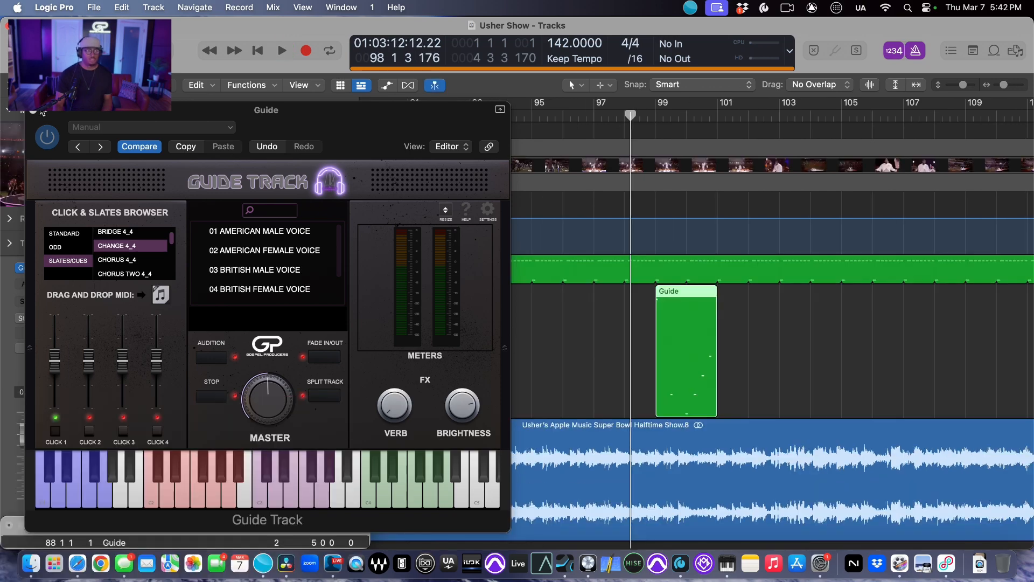
Close the Guide Track plug-in window and move the playhead back near the start of the song
{"action": "left_click", "coordinate": [34, 111]}
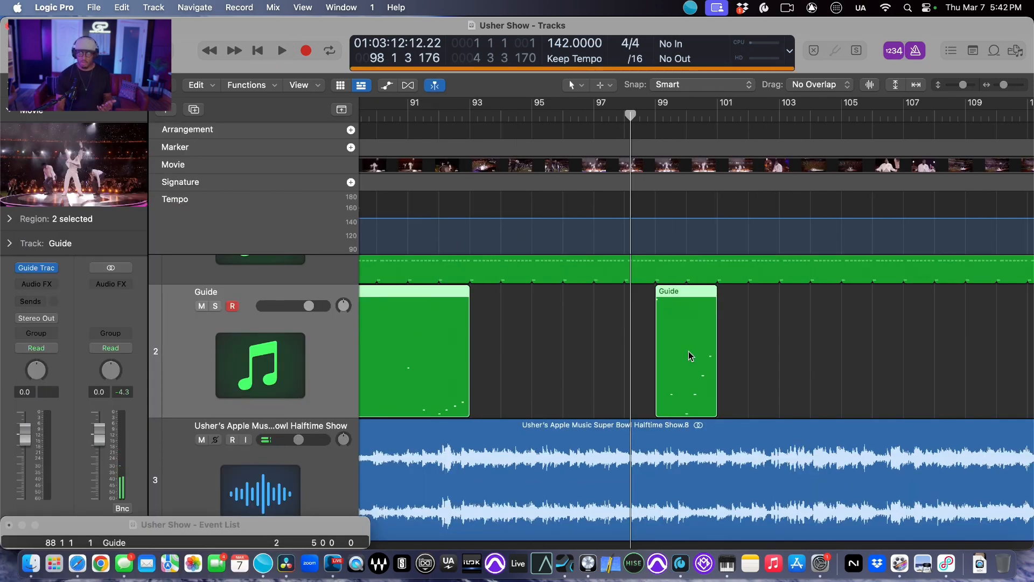
{"action": "scroll", "coordinate": [688, 352], "scroll_direction": "down", "scroll_amount": 8}
{"action": "scroll", "coordinate": [689, 351], "scroll_direction": "left", "scroll_amount": 5}
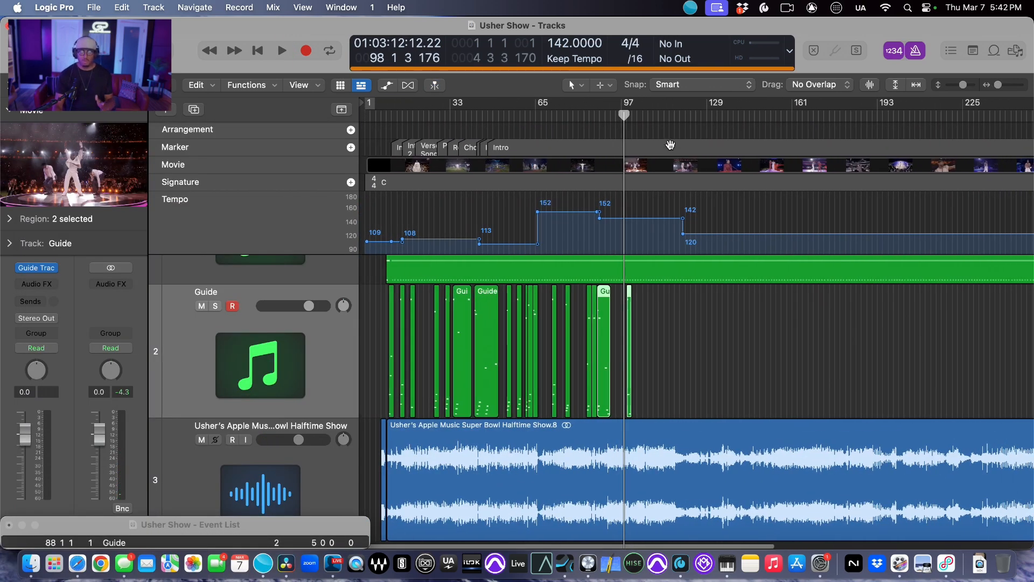
{"action": "left_click_drag", "start_coordinate": [623, 120], "coordinate": [387, 128]}
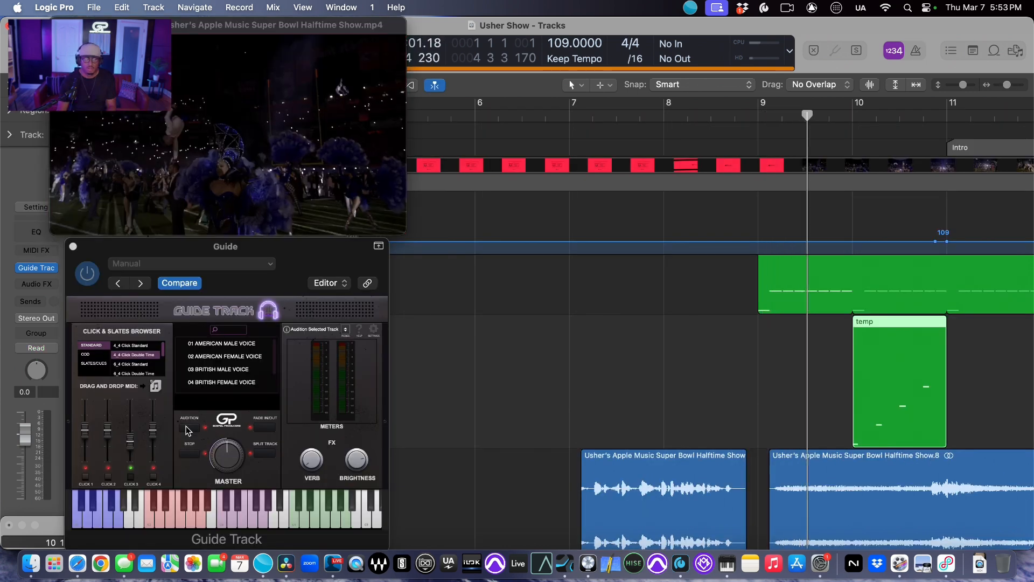
Turn on Audition in the Guide Track plug-in and review the guide cue regions across the song during playback
{"action": "left_click", "coordinate": [187, 429]}
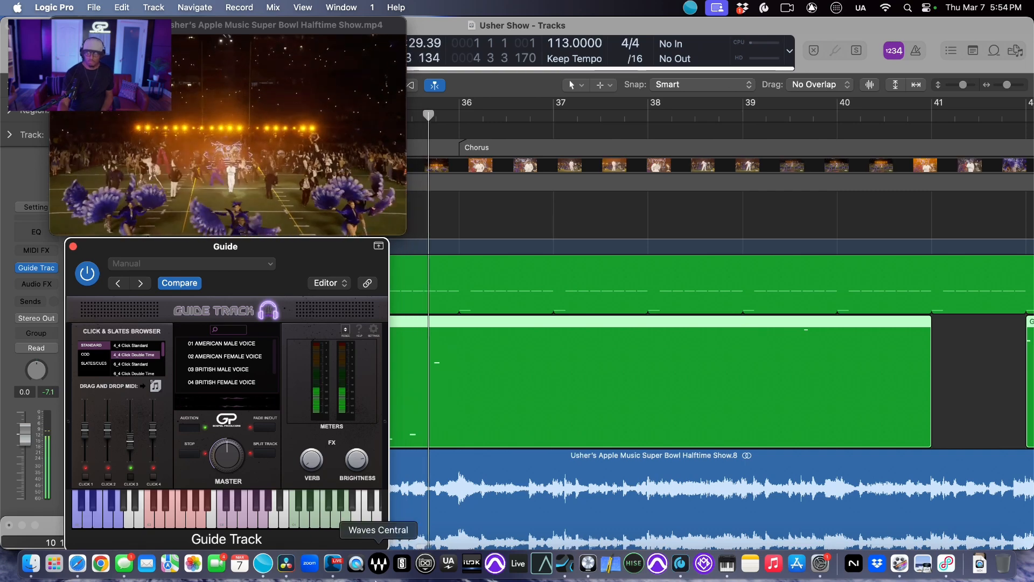
{"action": "key", "text": "super+Left"}
{"action": "key", "text": "super+Left"}
{"action": "key", "text": "super+Left"}
{"action": "key", "text": "super+Left"}
{"action": "key", "text": "super+Left"}
{"action": "scroll", "coordinate": [549, 359], "scroll_direction": "left", "scroll_amount": 2}
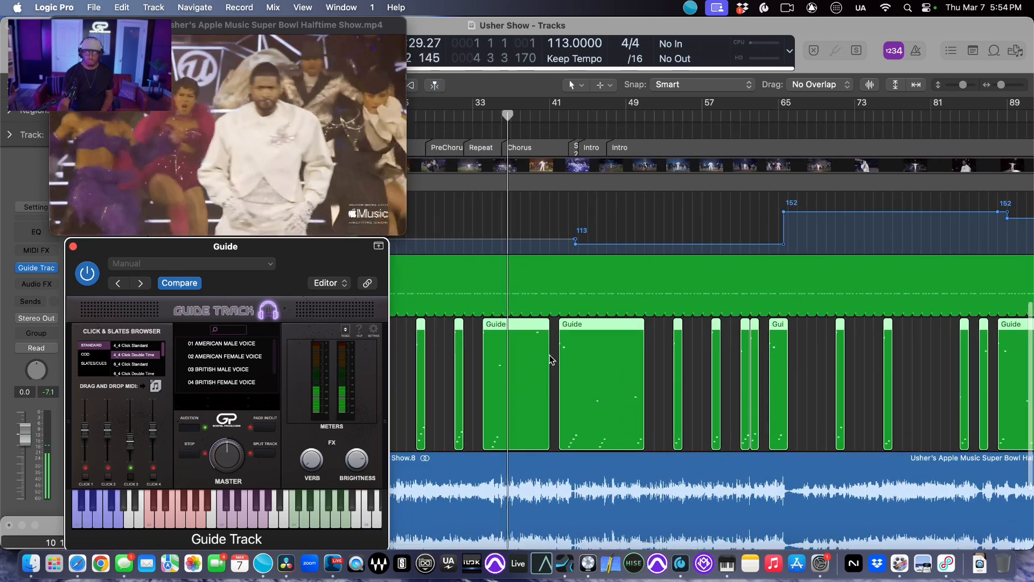
{"action": "scroll", "coordinate": [549, 360], "scroll_direction": "up", "scroll_amount": 1}
{"action": "scroll", "coordinate": [549, 360], "scroll_direction": "left", "scroll_amount": 1}
{"action": "scroll", "coordinate": [549, 359], "scroll_direction": "up", "scroll_amount": 1}
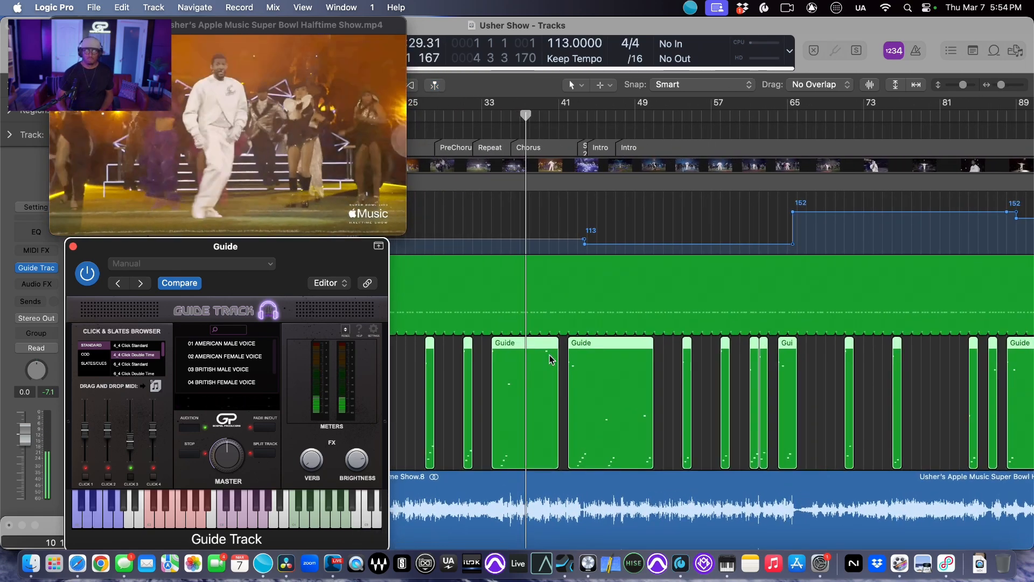